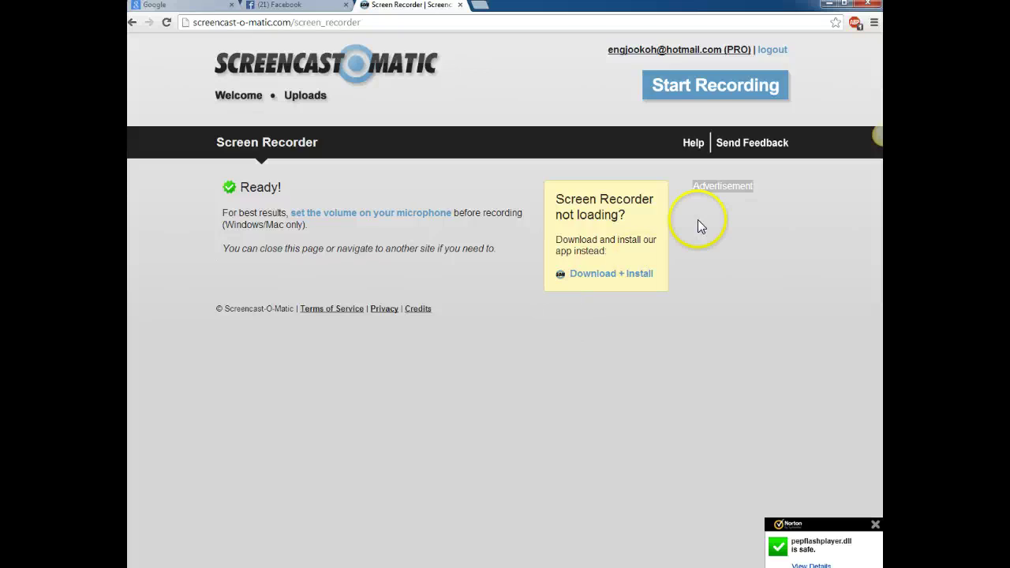
mouse_move(872, 134)
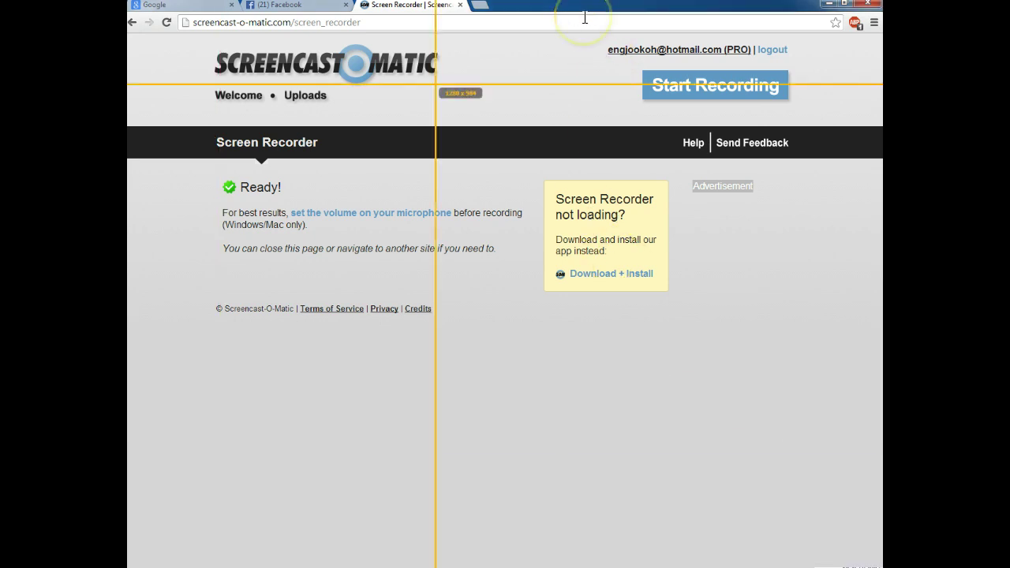
drag(224, 97, 762, 319)
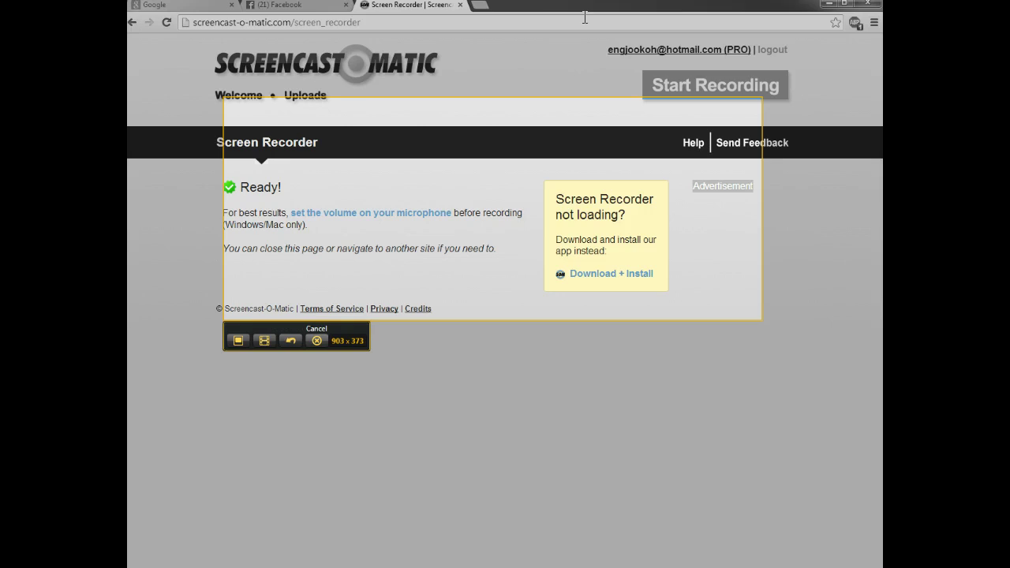
click(316, 340)
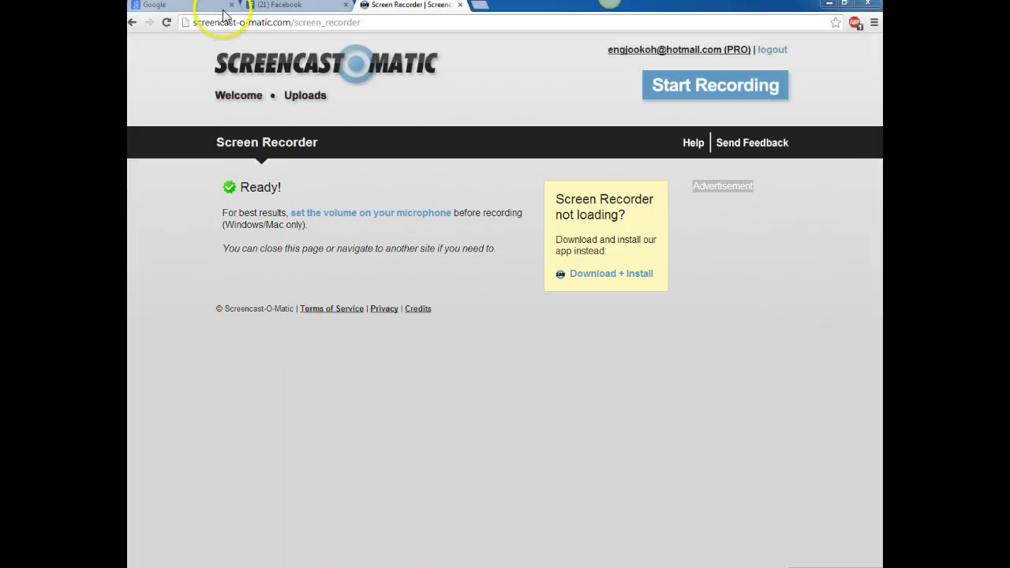
Step: Switch to the Facebook news feed and capture an image of the area around the first post with Jing
click(278, 6)
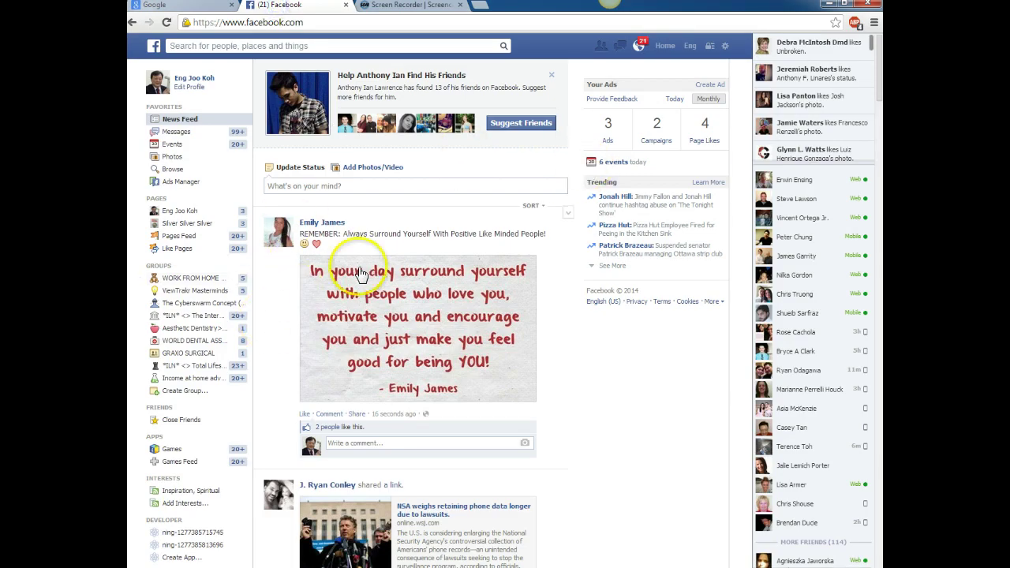
click(586, 21)
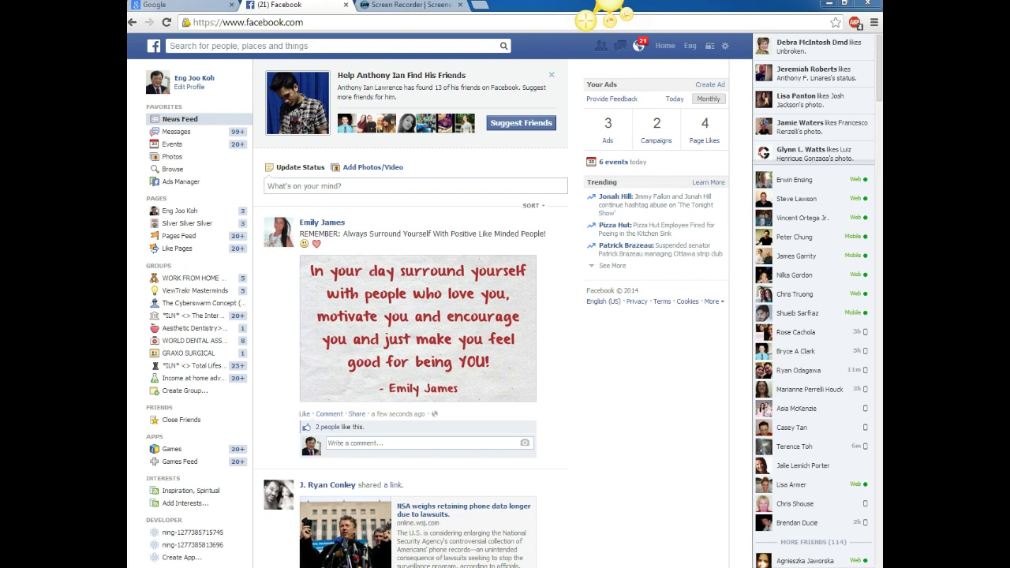
drag(256, 193, 590, 442)
click(271, 462)
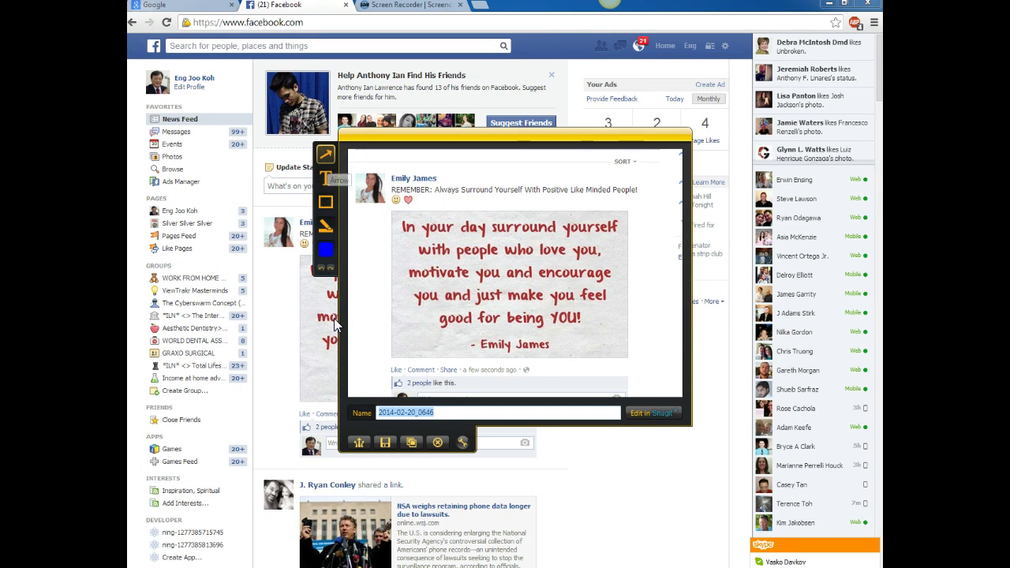
Step: Draw a long arrow above the quote image in the capture and colour it red
drag(404, 214, 628, 203)
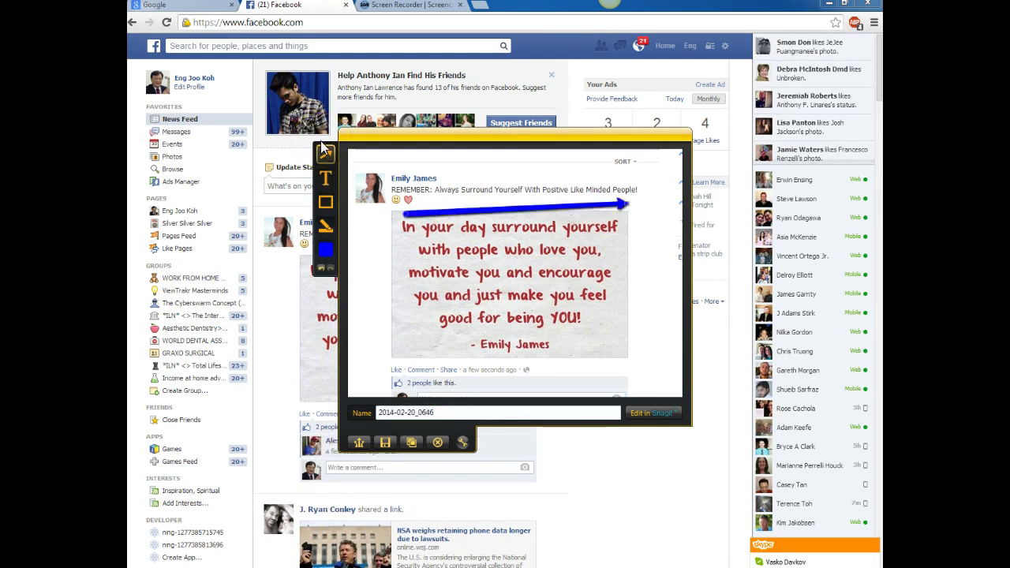
click(325, 250)
click(356, 268)
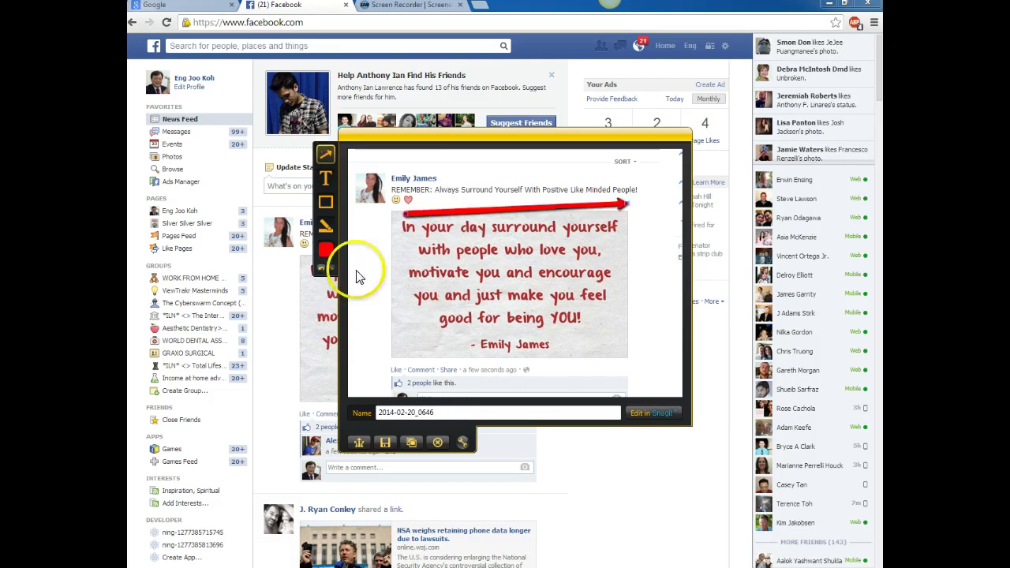
Step: Add a text box over the quote image, colour its frame red and enter "thhenmtheb"
click(326, 177)
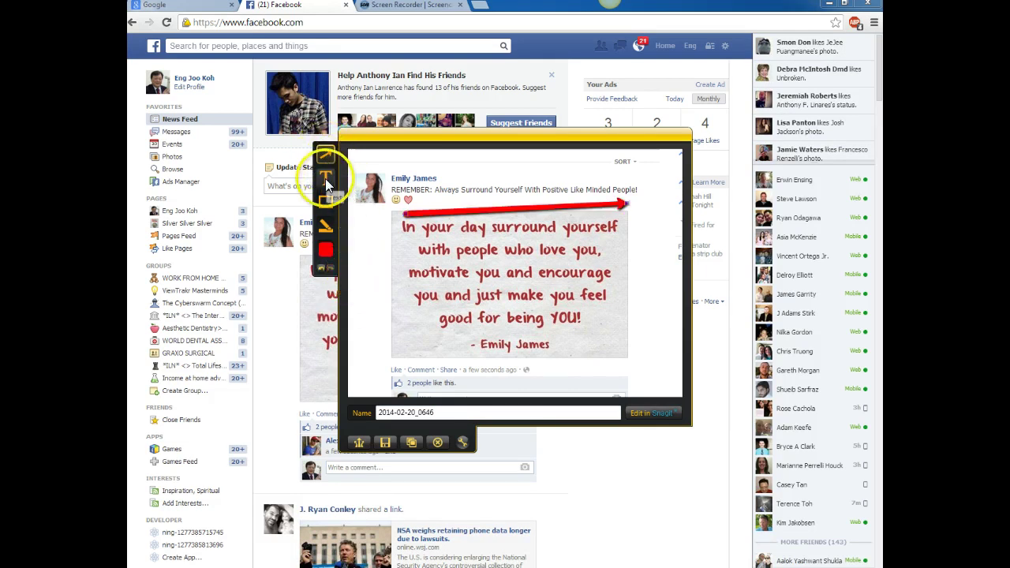
drag(392, 241, 602, 354)
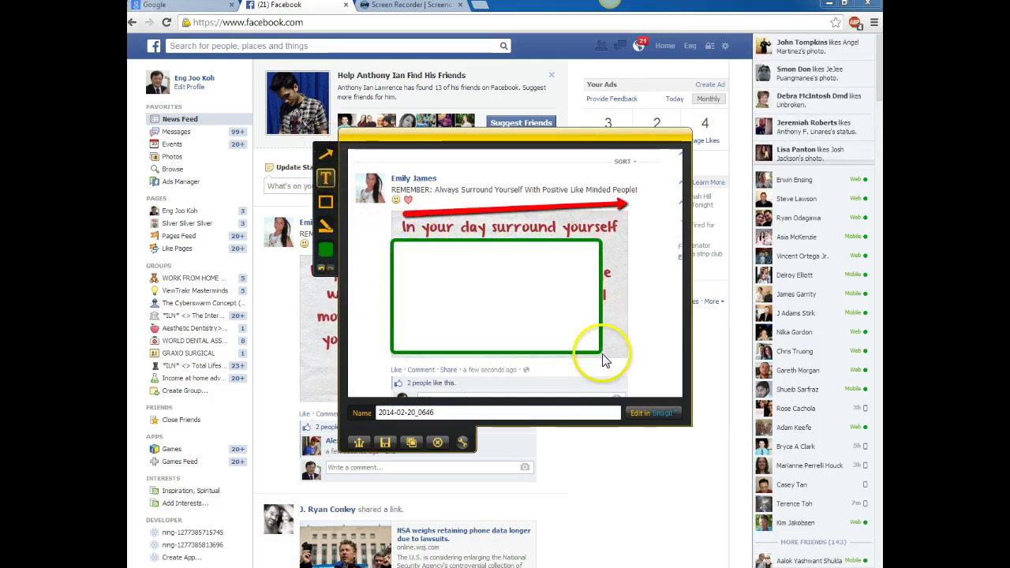
click(326, 249)
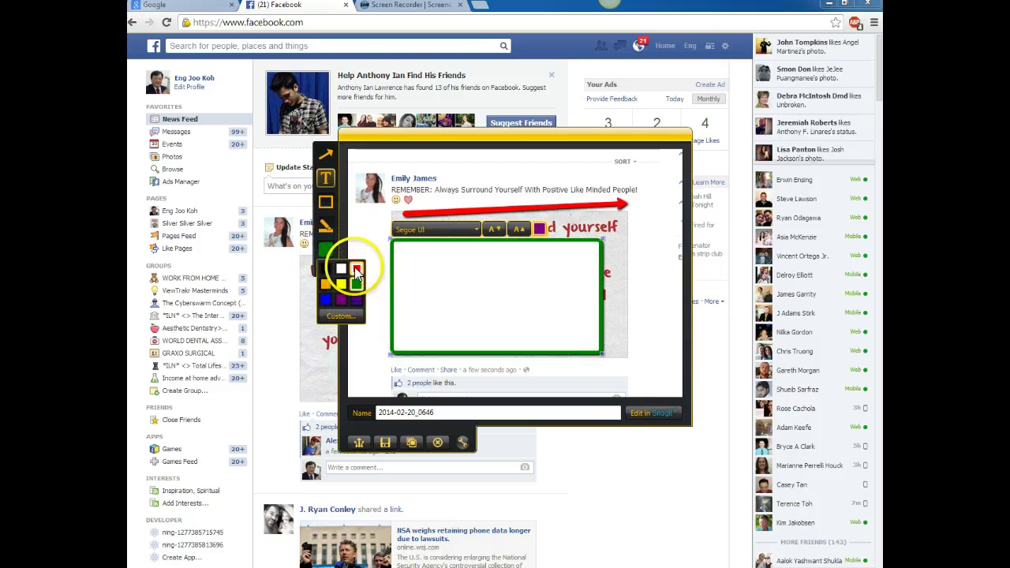
click(356, 268)
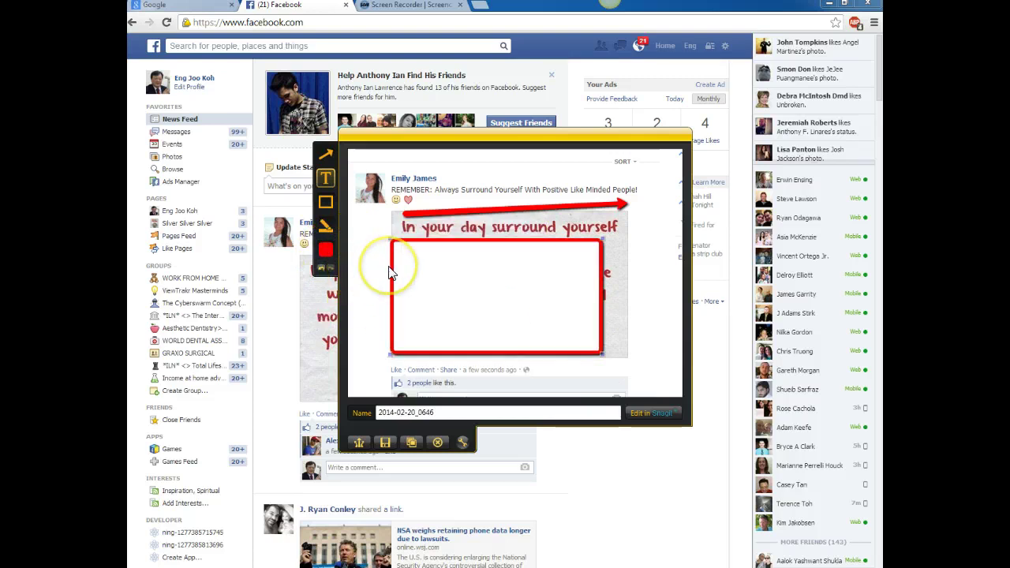
text(thhenmtheb)
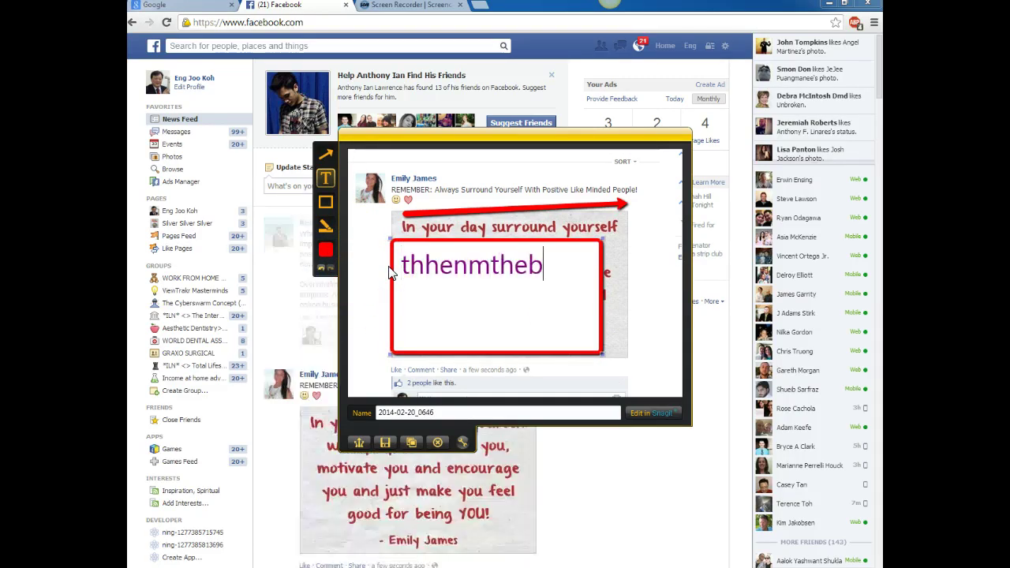
Step: Enlarge the text box slightly towards its upper-left corner and change its text colour to blue
drag(402, 243, 389, 230)
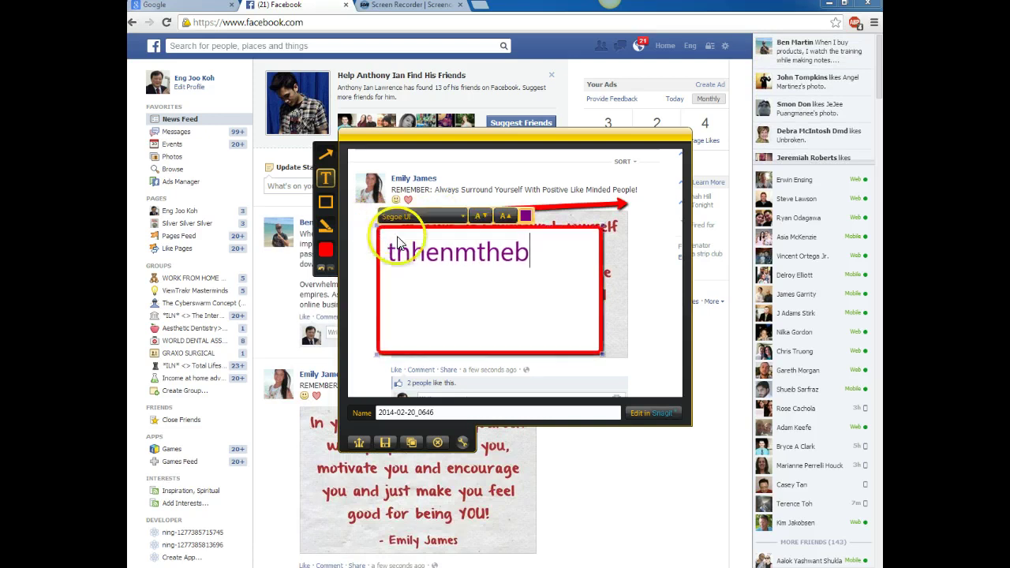
click(526, 216)
click(532, 250)
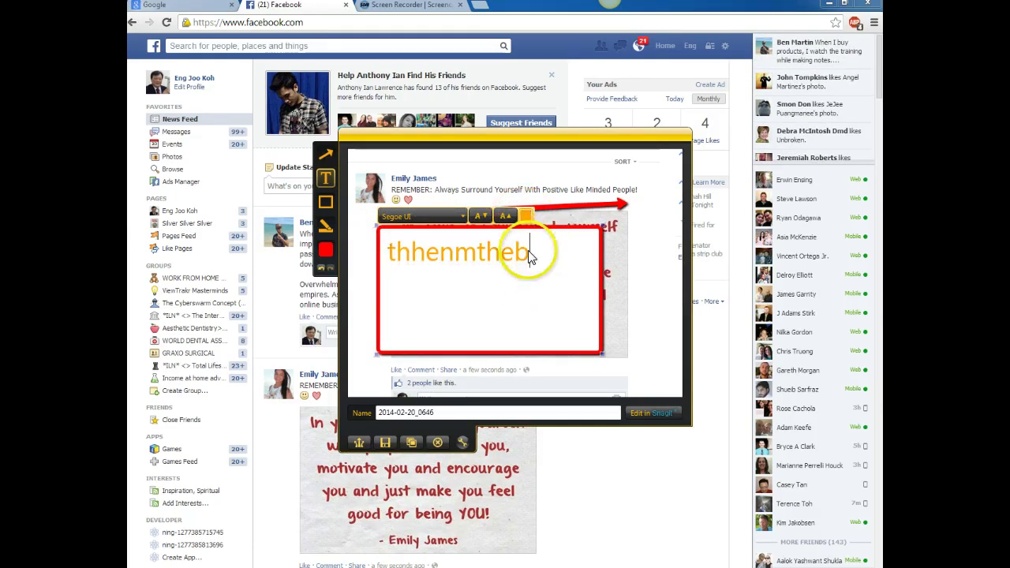
click(526, 215)
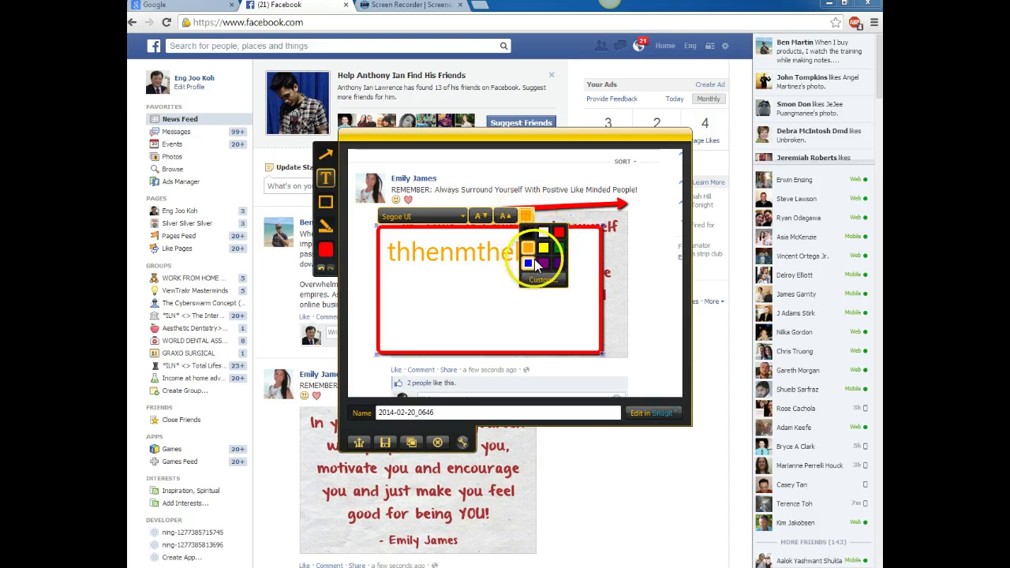
click(528, 262)
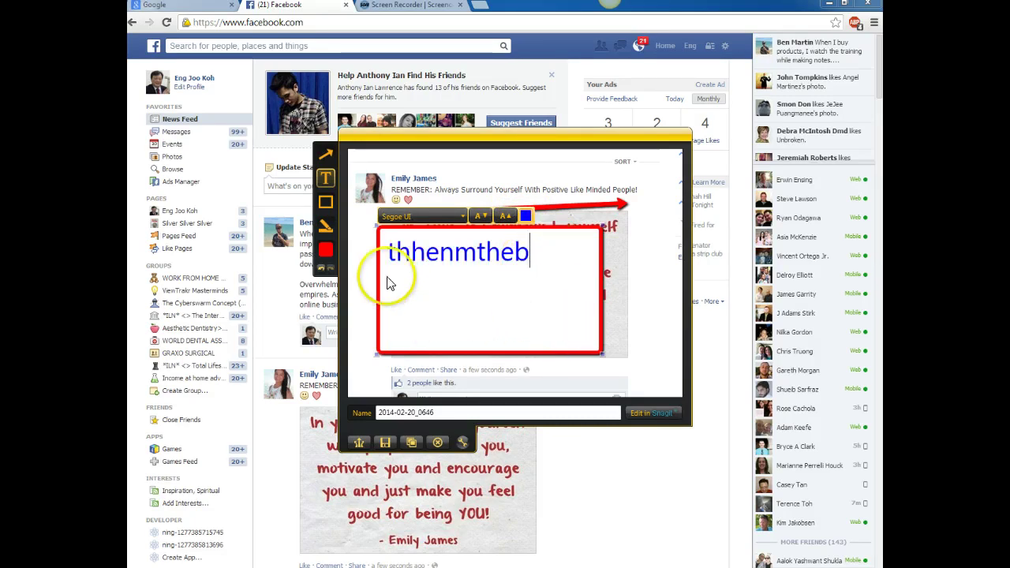
Step: Frame the poster's name with a red rectangle and add a red arrow pointing at it
click(326, 203)
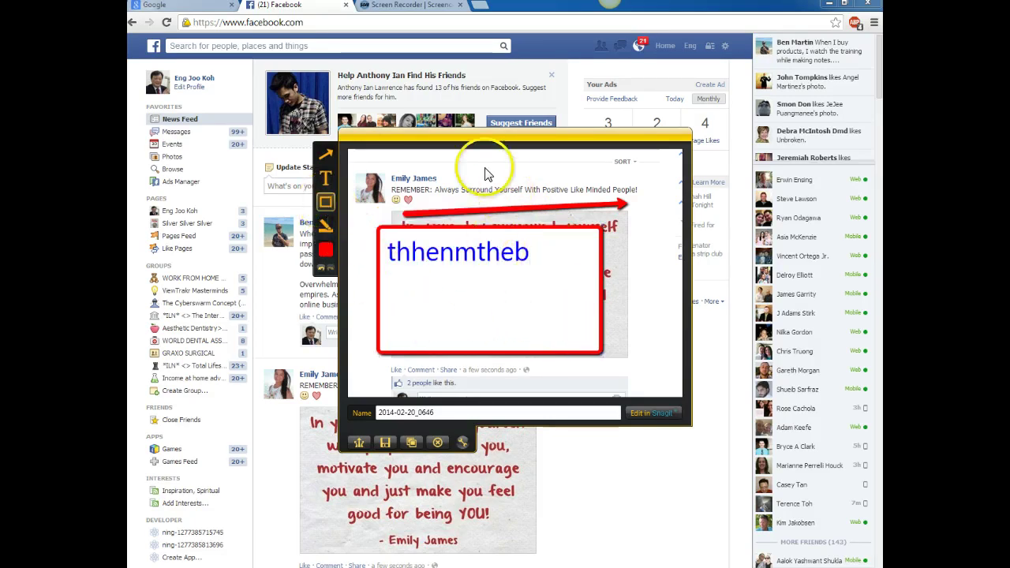
drag(381, 162, 452, 189)
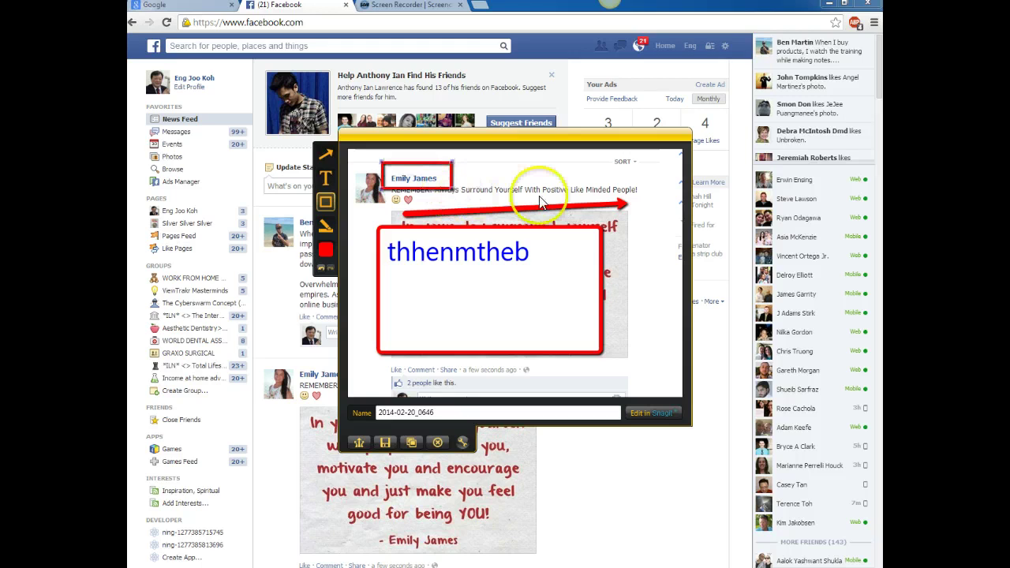
click(313, 156)
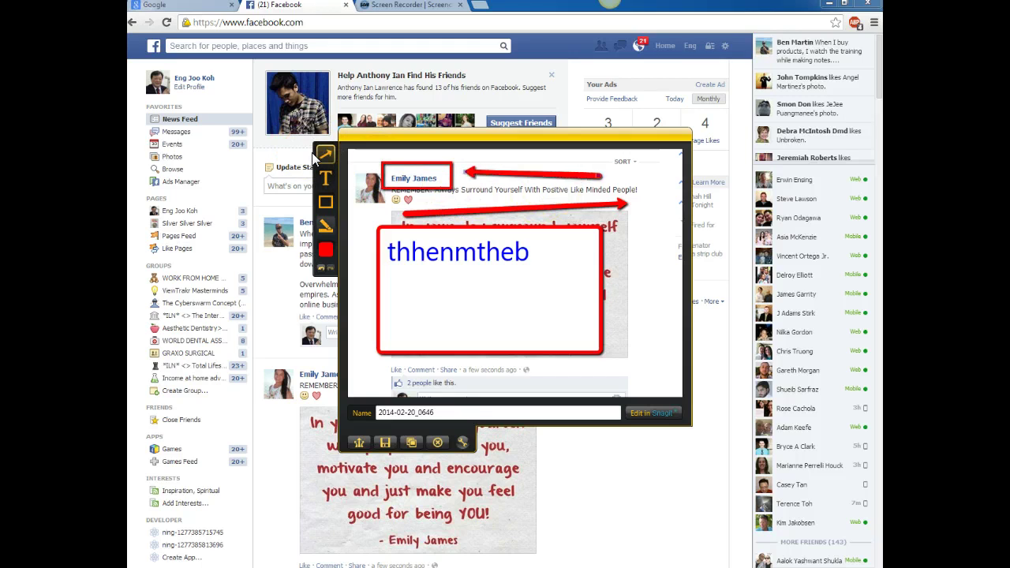
Step: Highlight the poster's name in yellow and share the annotated capture via Screencast.com
click(326, 226)
drag(389, 172, 447, 185)
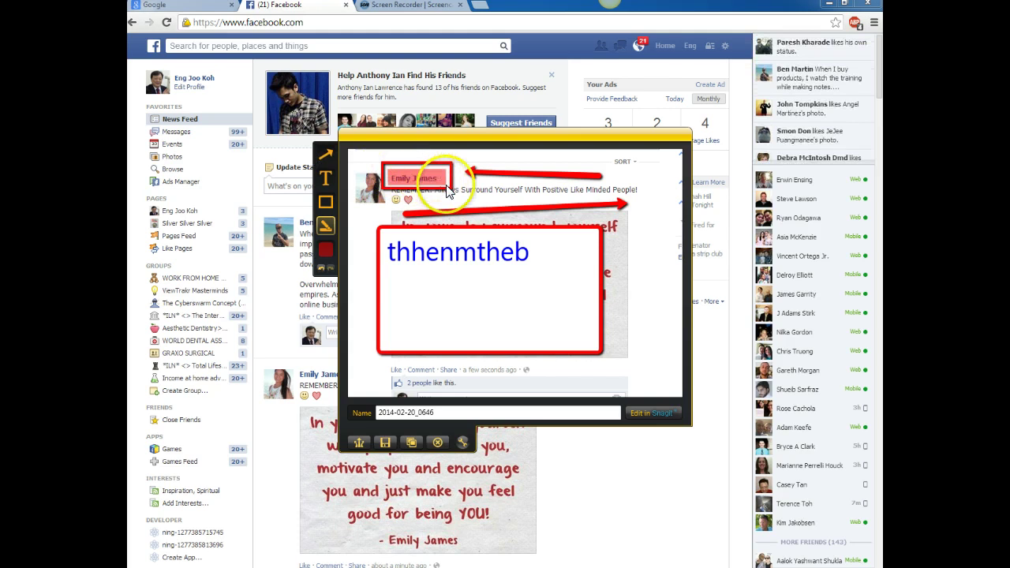
click(327, 249)
click(339, 268)
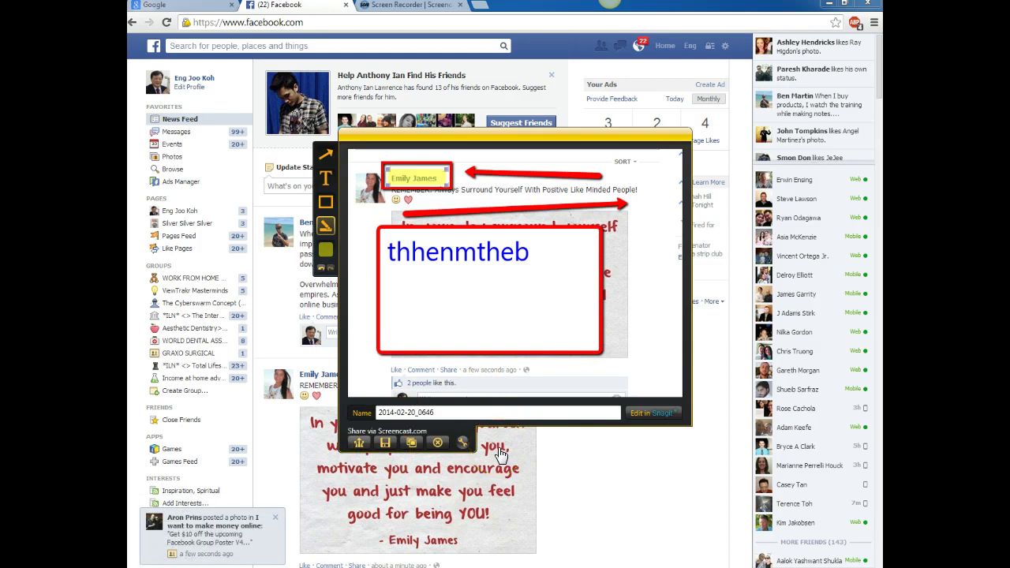
click(359, 443)
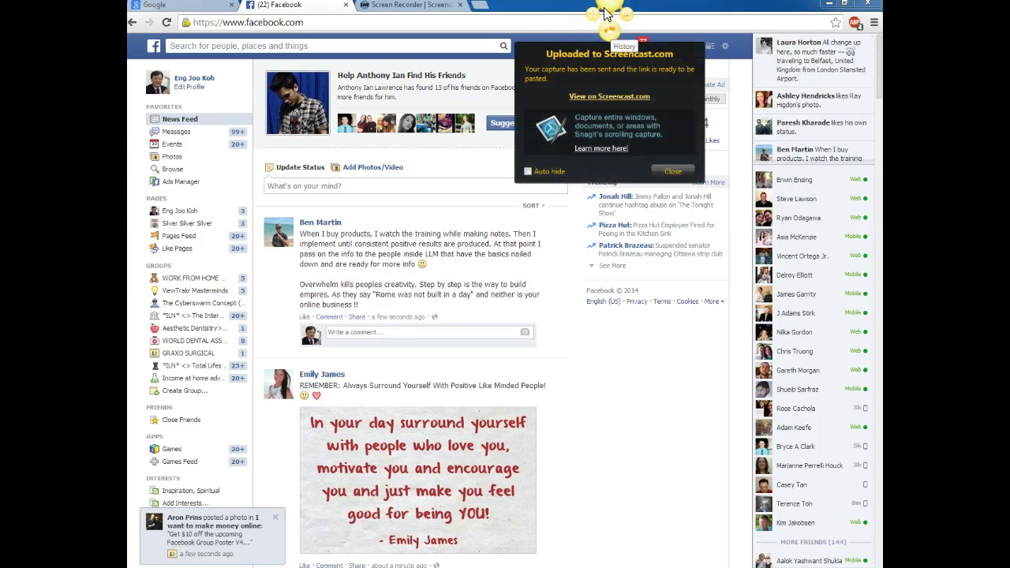
Step: Record a short video of an area about 1063 x 499 of the Facebook page and share it via Screencast.com
click(604, 12)
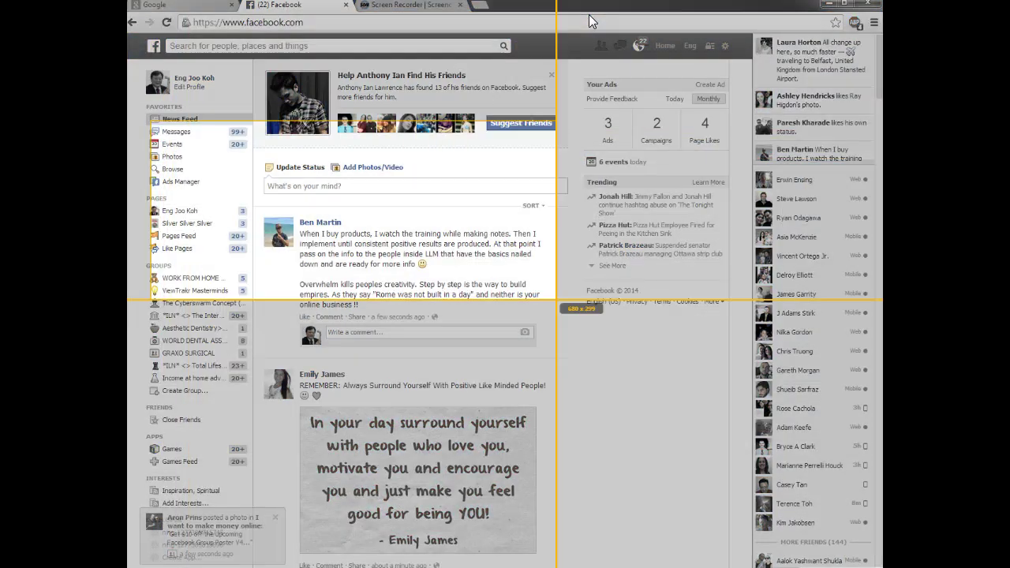
drag(557, 300, 752, 419)
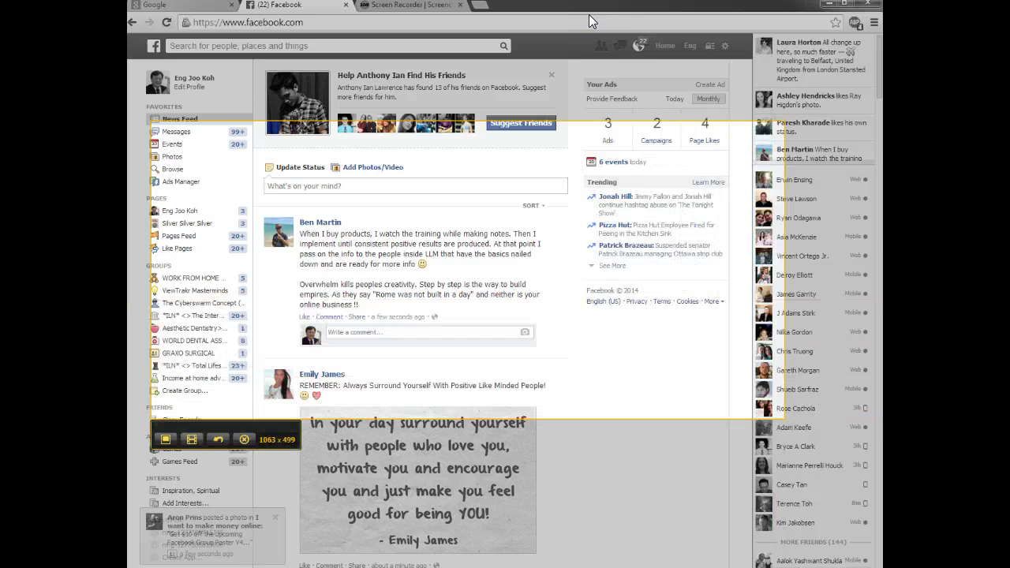
click(165, 439)
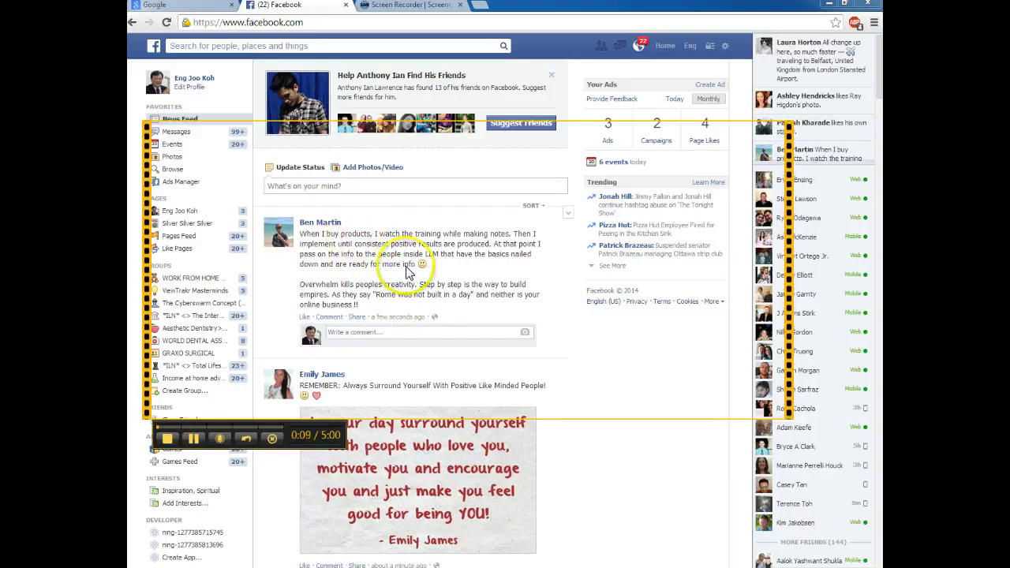
click(167, 439)
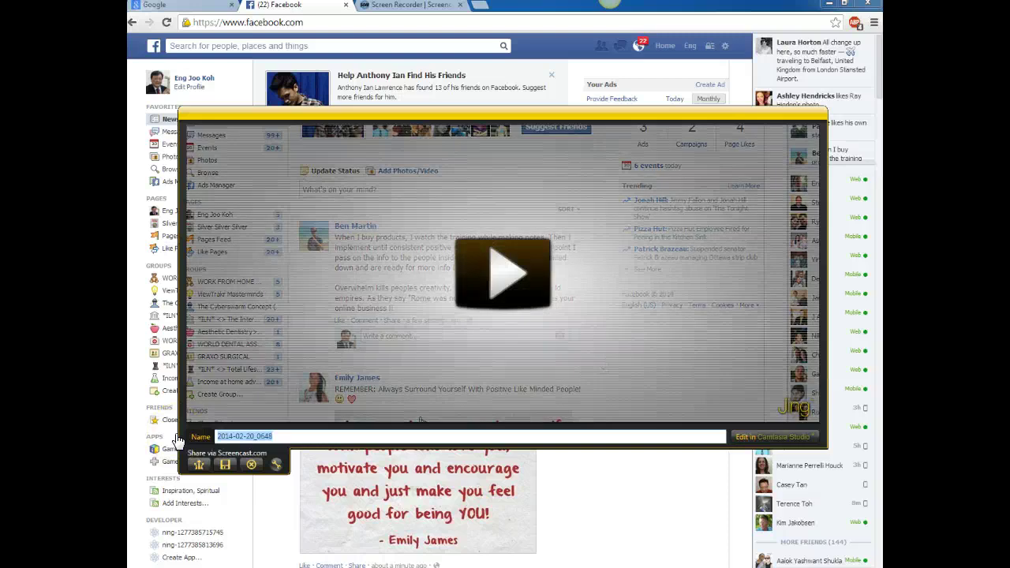
click(199, 465)
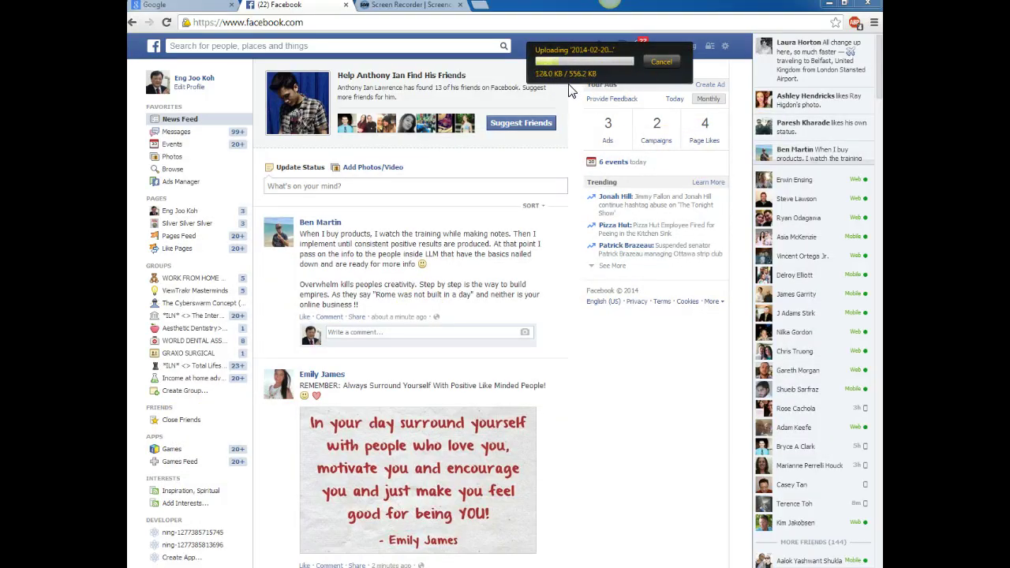
Step: Play back the newly recorded video from the capture history, and close the video and the history
click(602, 180)
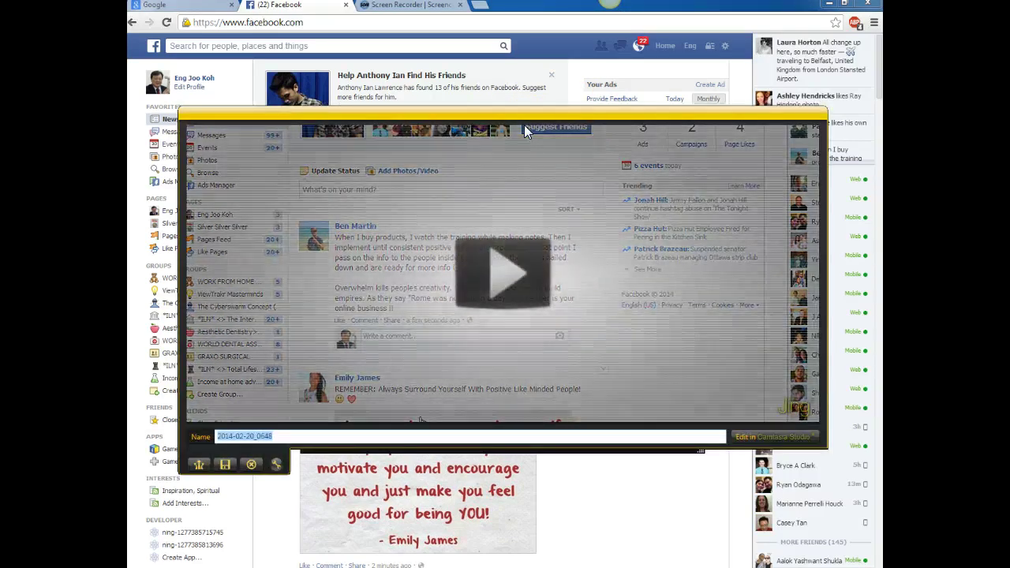
click(497, 278)
click(497, 278)
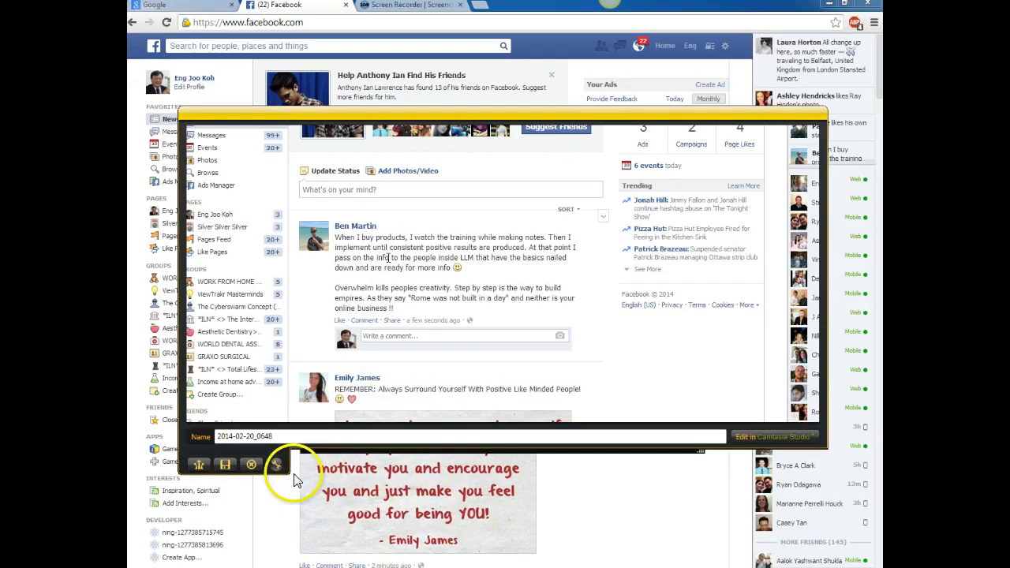
click(250, 479)
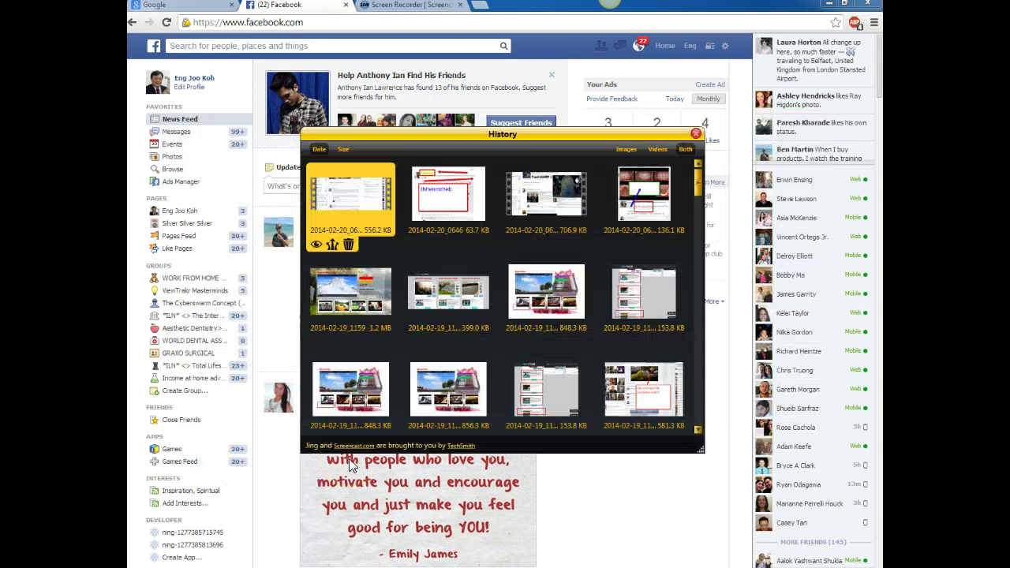
click(696, 133)
Step: Open the Jing preferences, check the audio input device selection and close the preferences
mouse_move(615, 16)
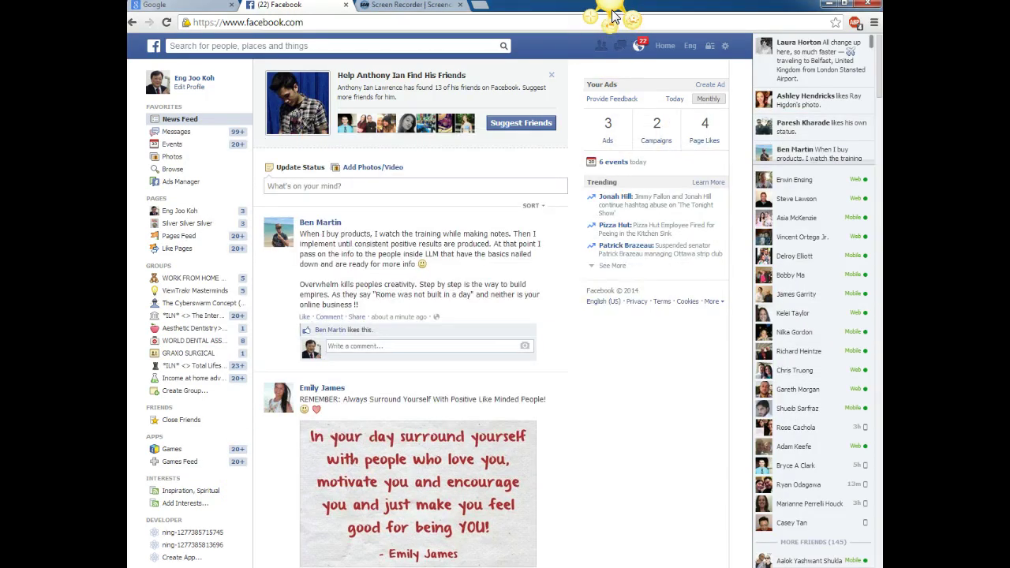
click(610, 18)
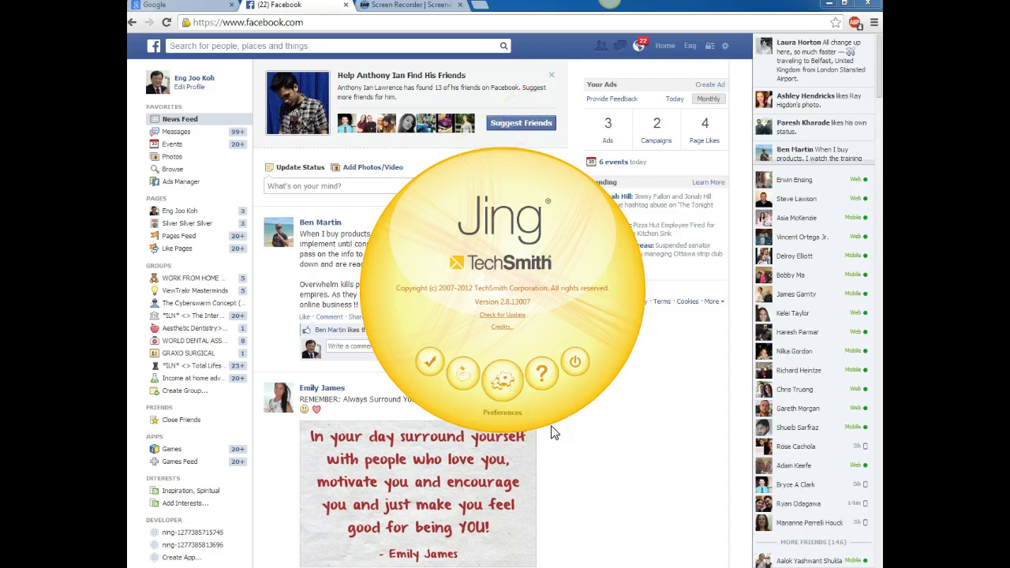
click(503, 381)
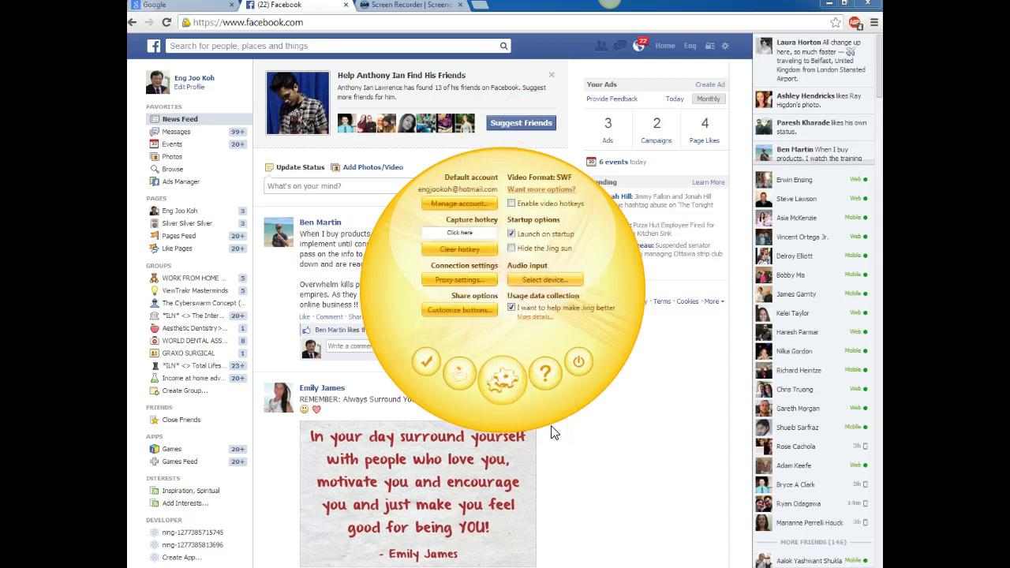
click(541, 280)
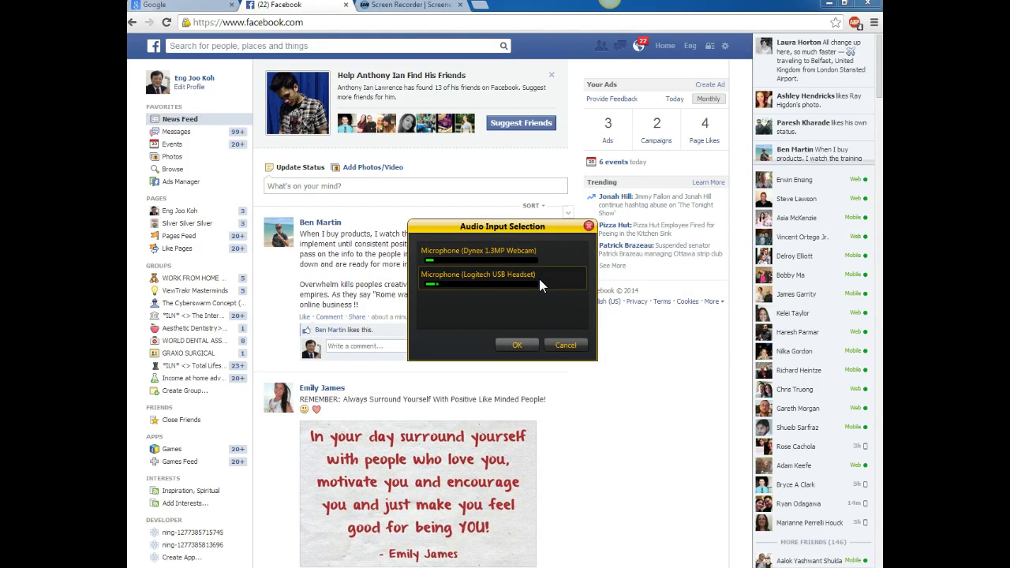
click(517, 345)
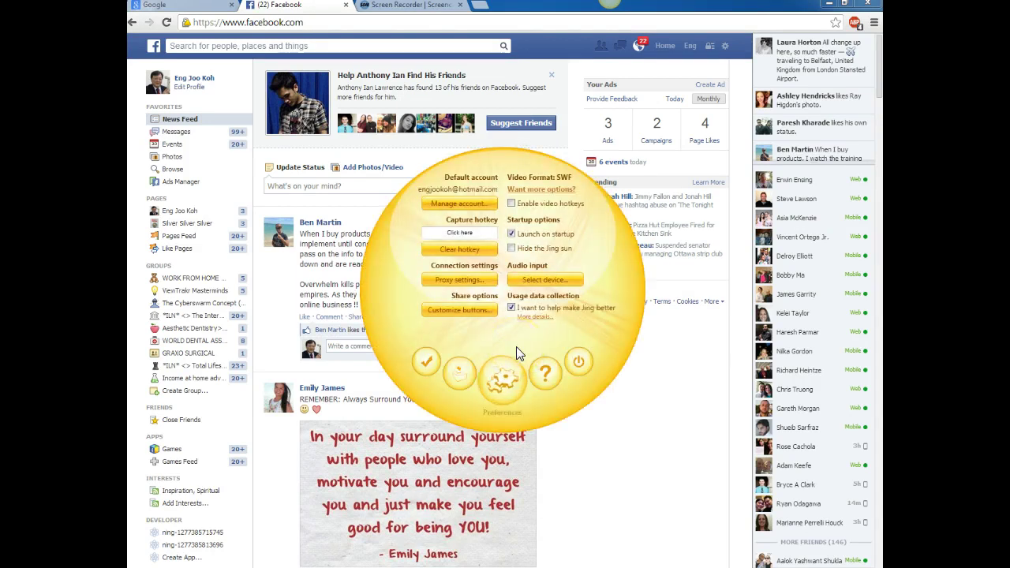
click(426, 361)
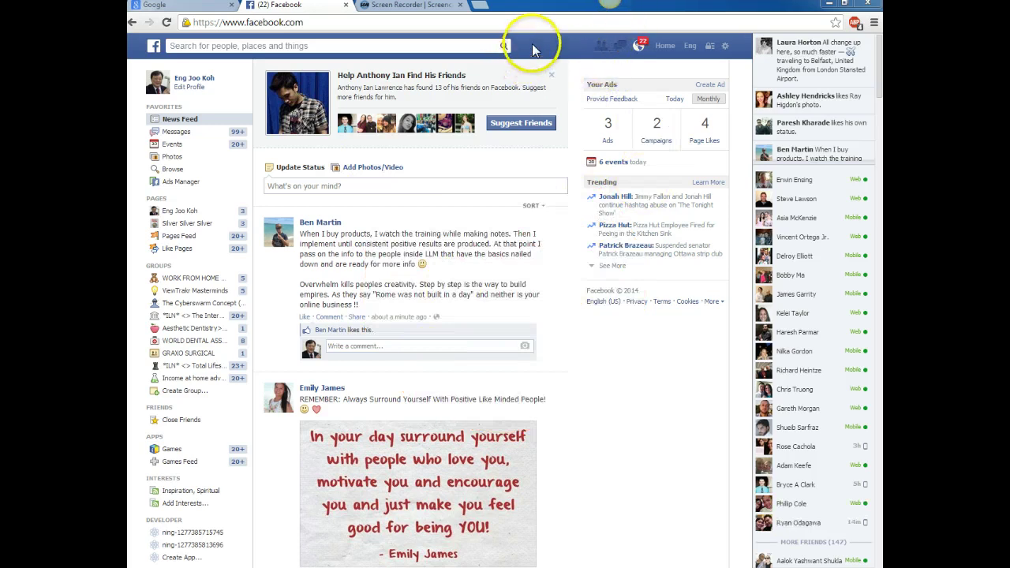
Step: Capture an image of a 998 x 608 area of the Facebook page
click(585, 22)
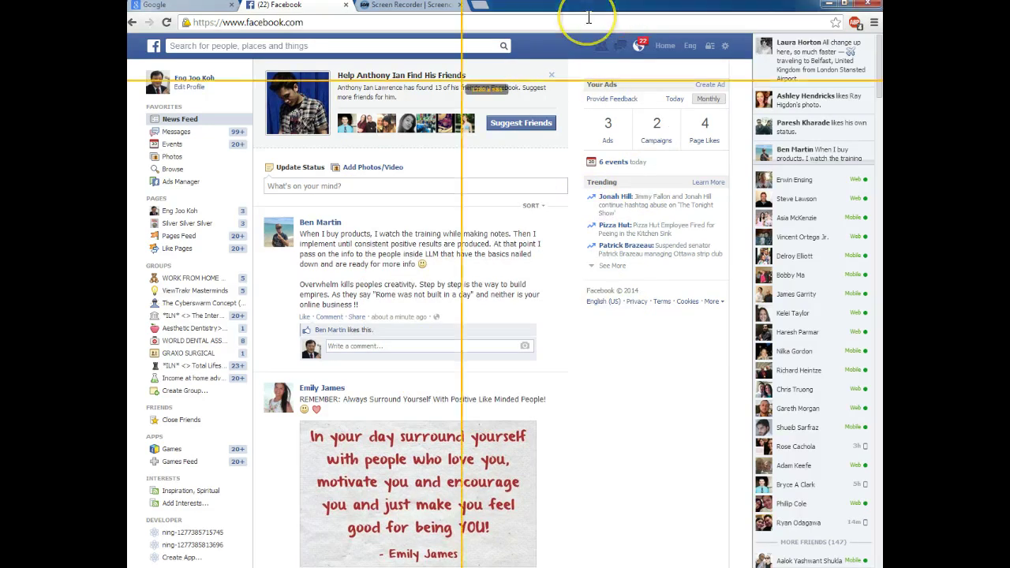
drag(176, 62, 753, 420)
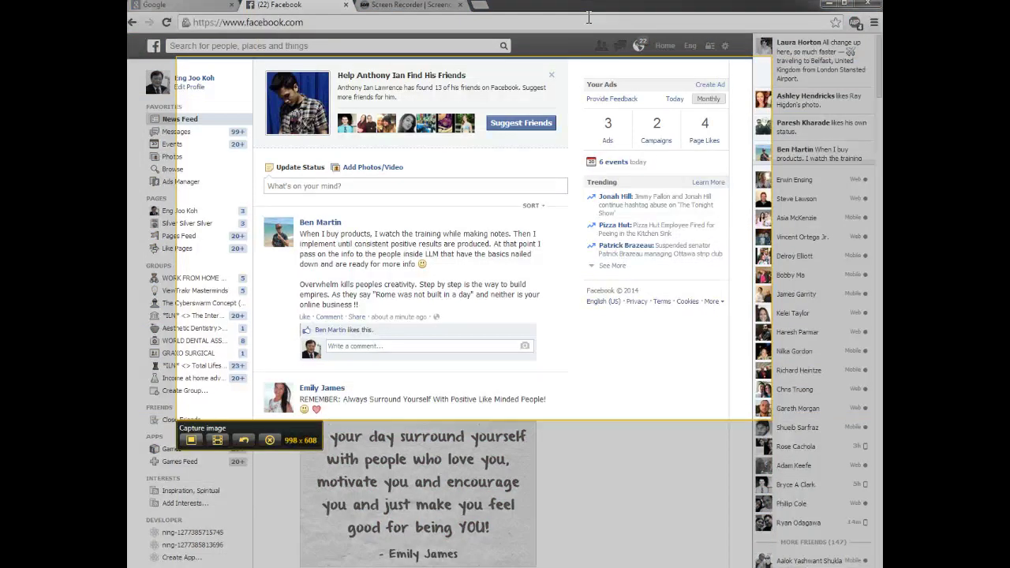
click(191, 440)
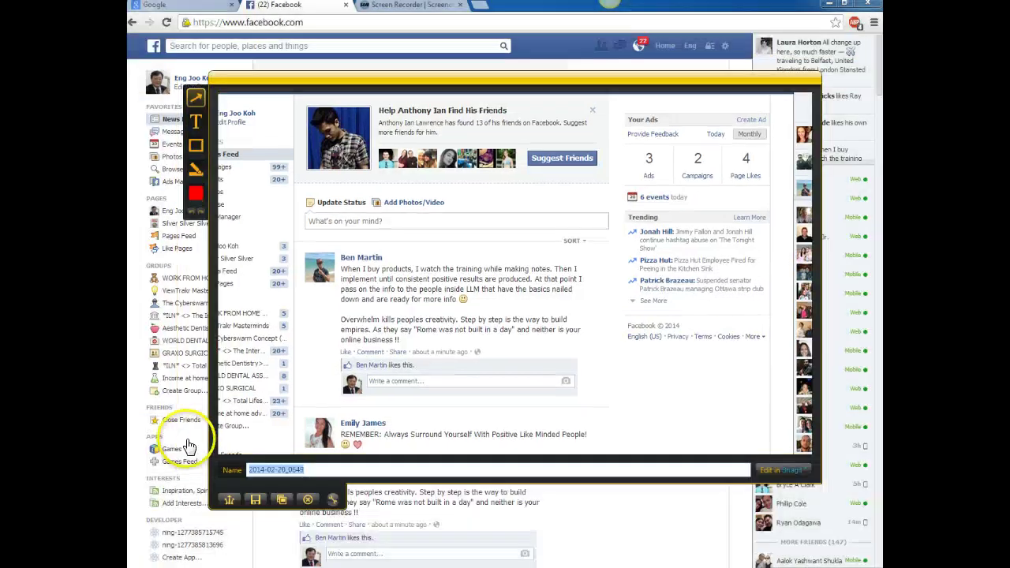
Step: Draw a long red arrow from the suggested friend's photo to Your Ads and add a wide red-framed text box below it
click(182, 198)
drag(310, 124, 652, 131)
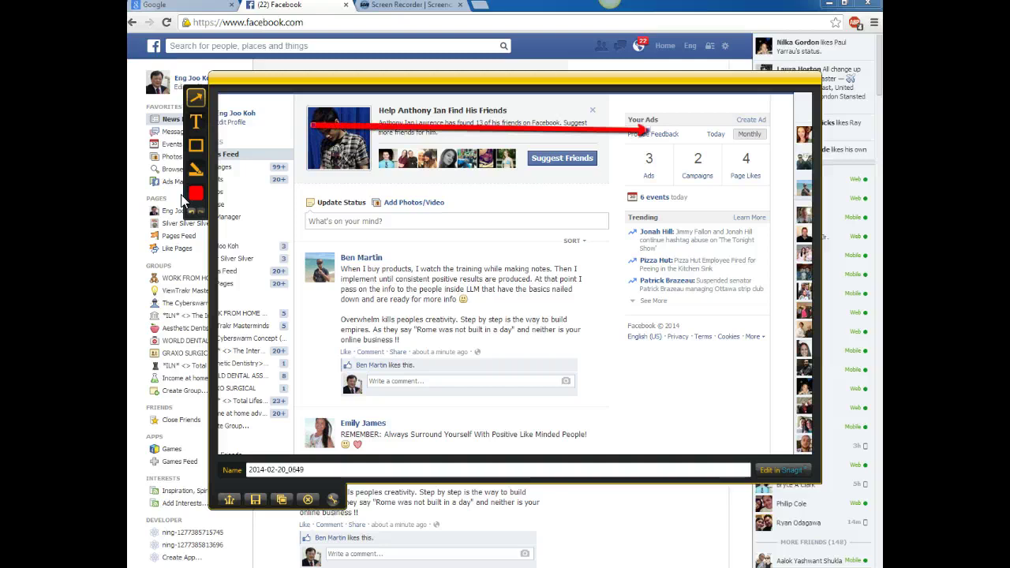
click(197, 121)
drag(293, 163, 771, 272)
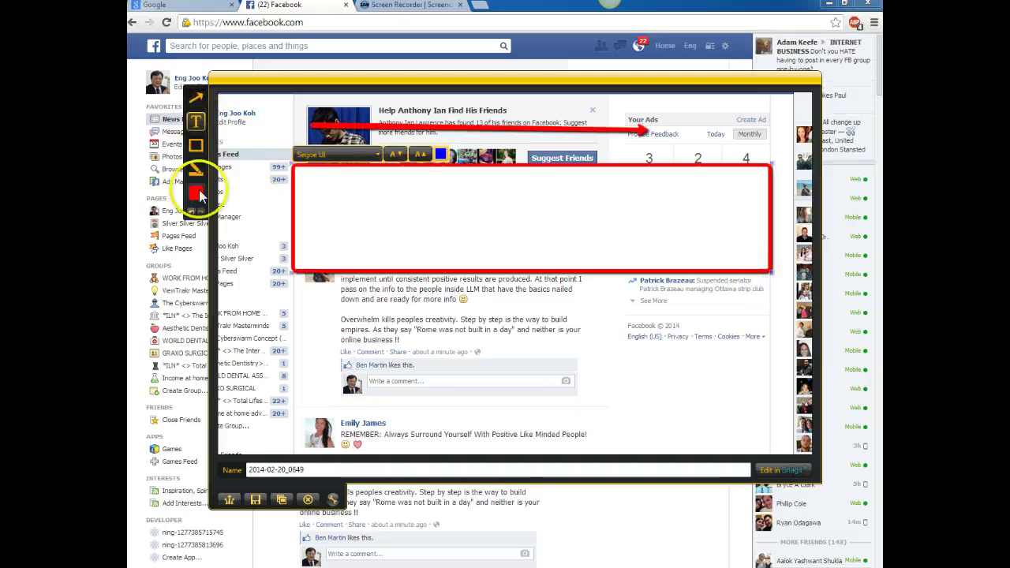
Step: Frame the start of the first post's like and comment area with a red rectangle and highlight the like line in yellow
click(195, 146)
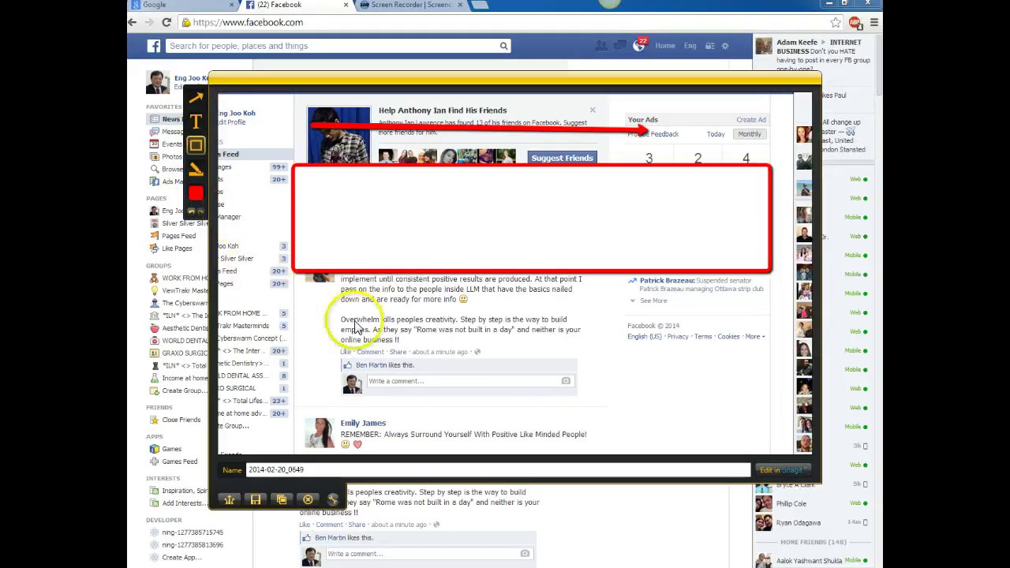
drag(333, 345, 428, 395)
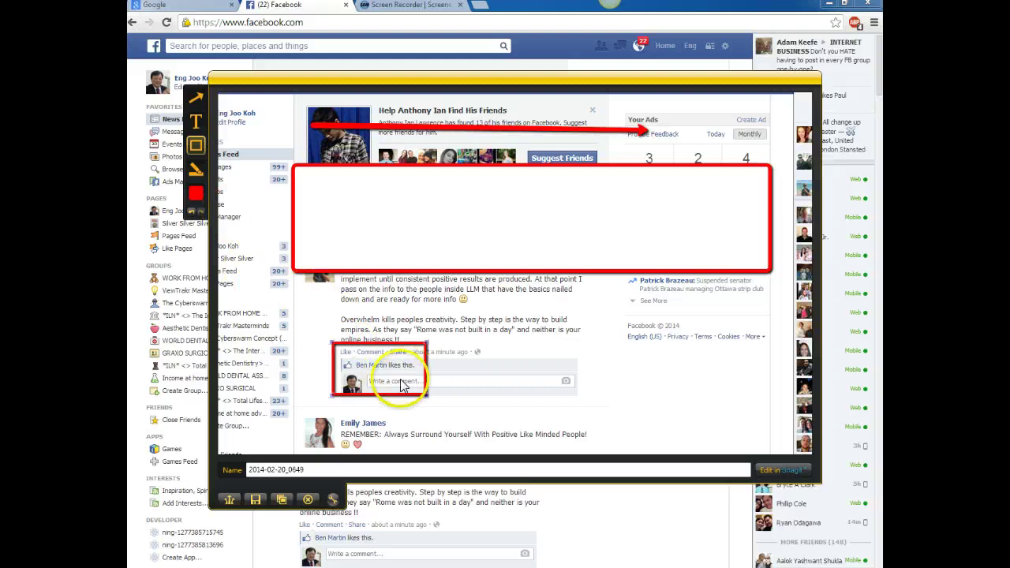
click(196, 169)
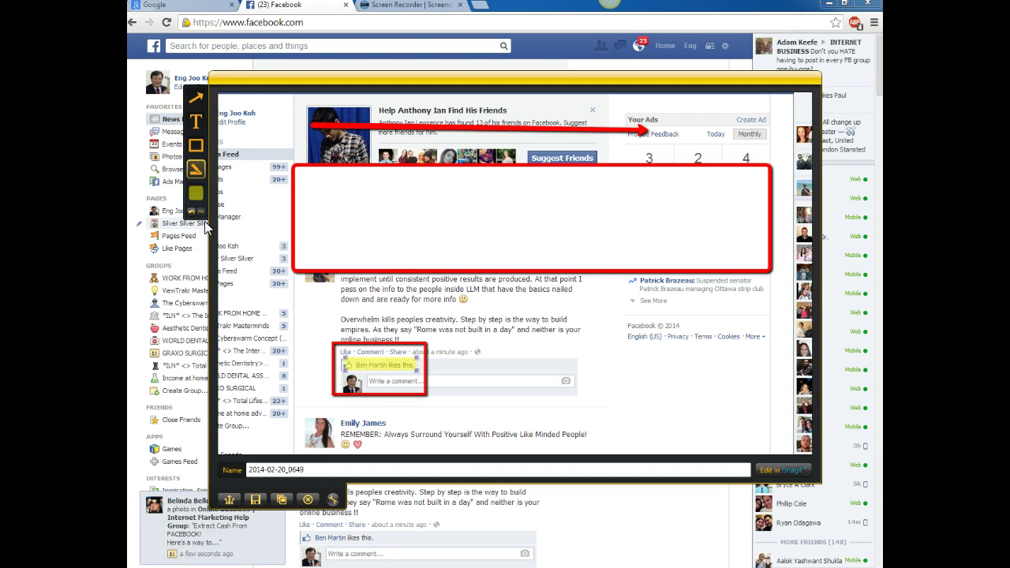
Step: Change the colour of the rectangle around the like and comment area to blue
click(196, 145)
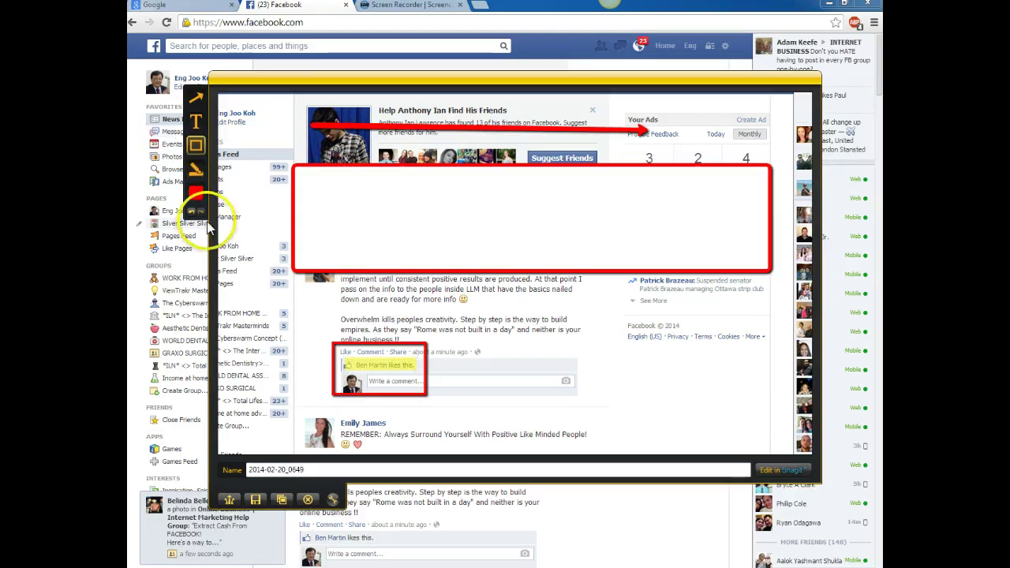
click(197, 194)
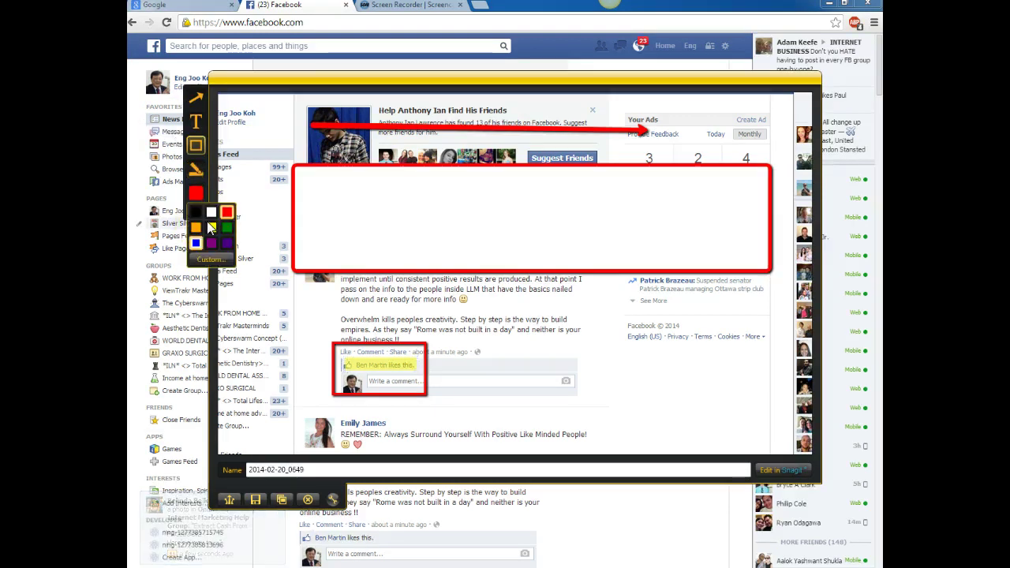
click(198, 241)
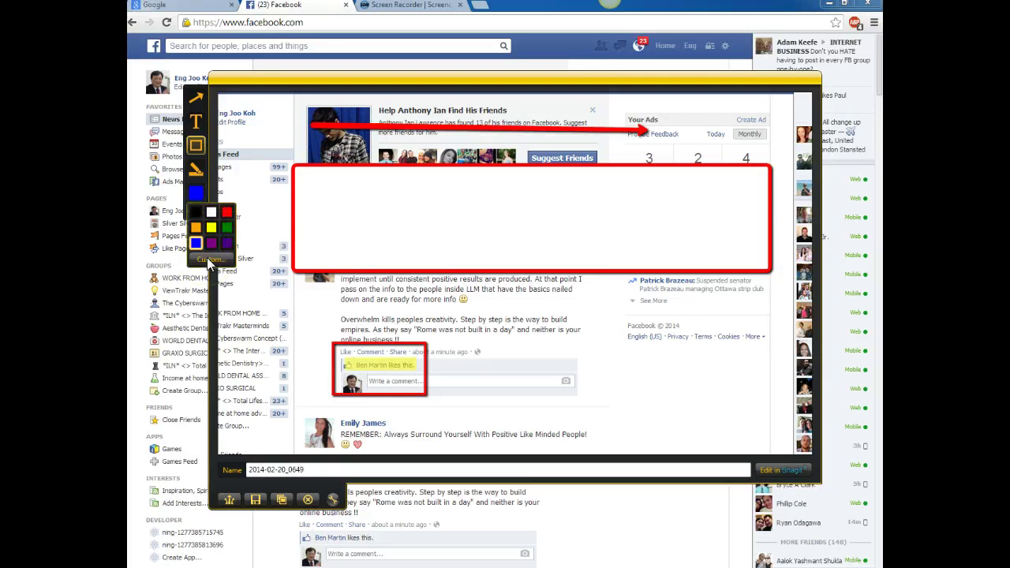
click(208, 261)
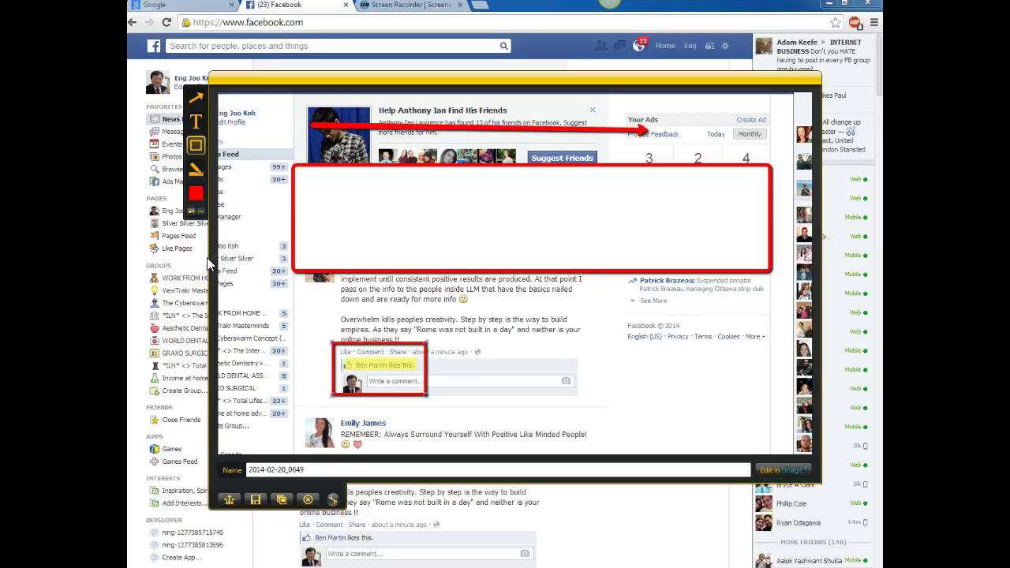
click(196, 192)
click(204, 236)
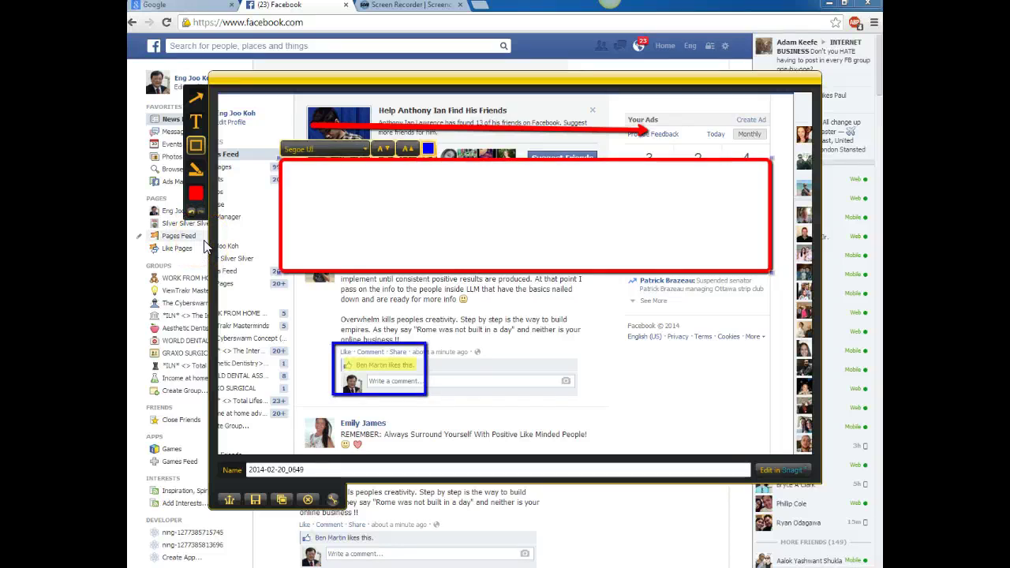
Step: Enter "jtjtrnrejkjj" in the text box and adjust the font to a slightly larger size
click(376, 187)
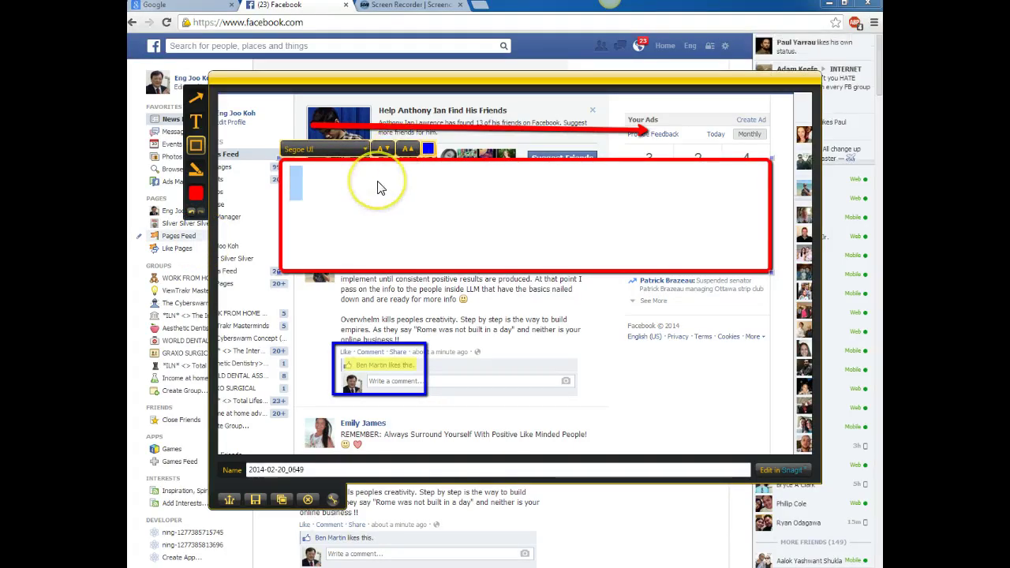
text(jtjtrnrejkjj)
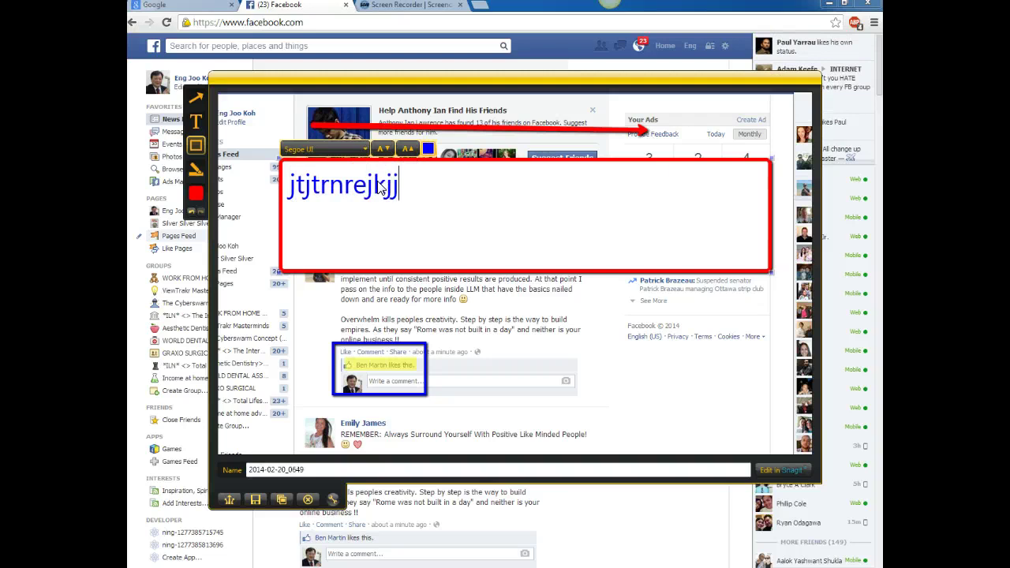
click(408, 148)
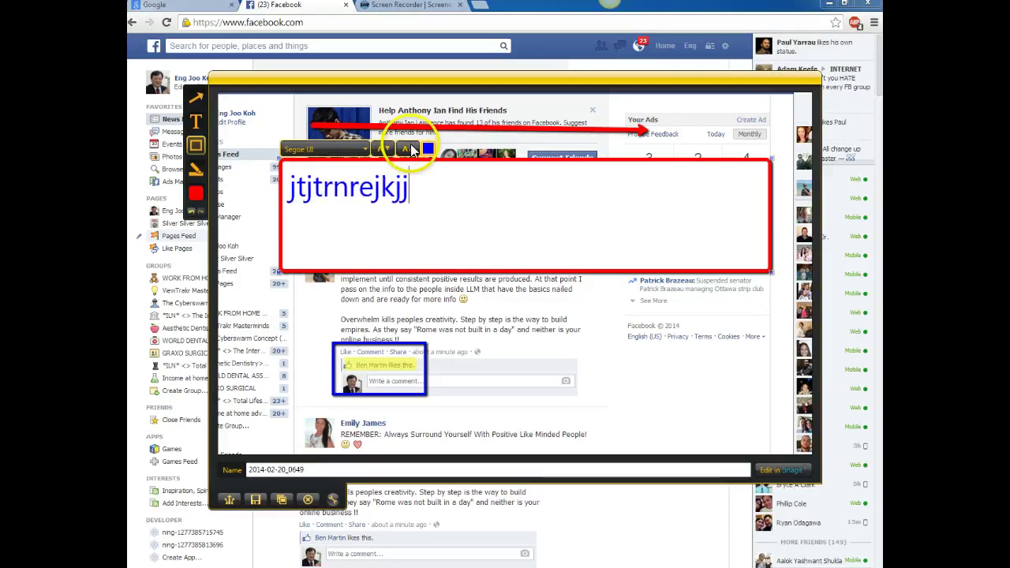
click(408, 149)
click(407, 147)
click(407, 147)
click(407, 147)
click(389, 149)
click(390, 149)
click(390, 150)
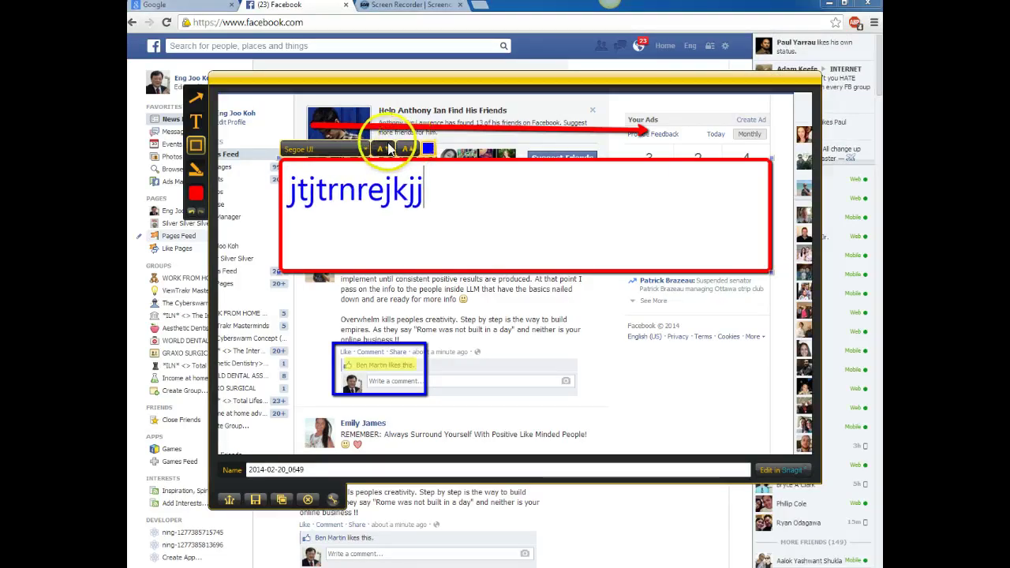
click(390, 149)
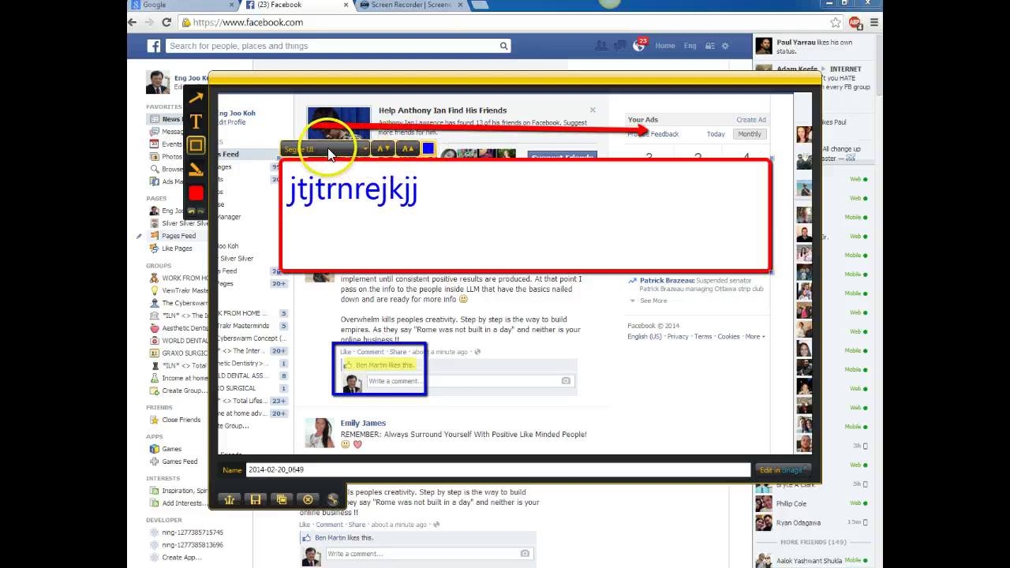
Step: Set the text box font to Microsoft Tai Le and shrink the box so it no longer covers the ads column
click(365, 148)
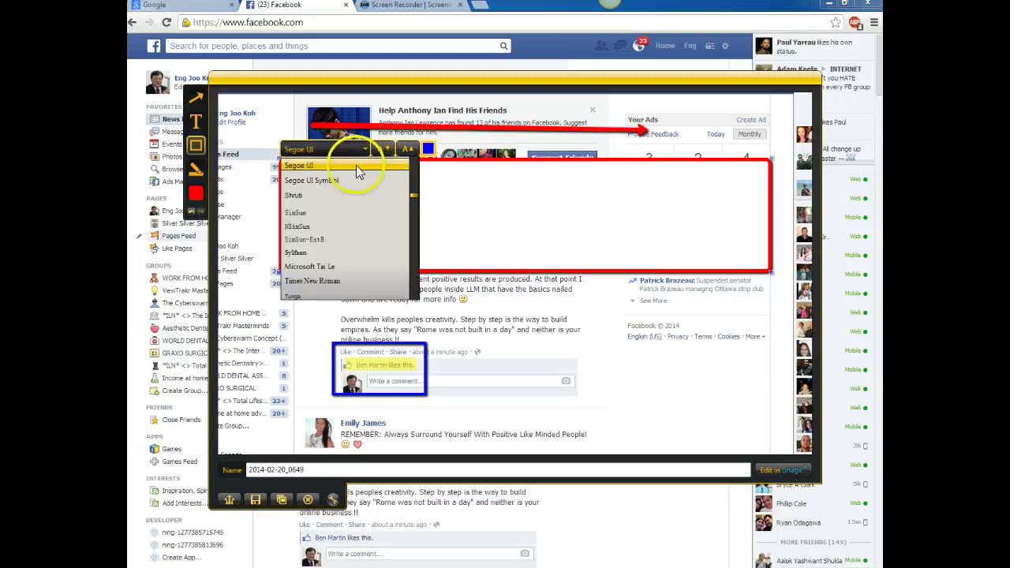
click(309, 267)
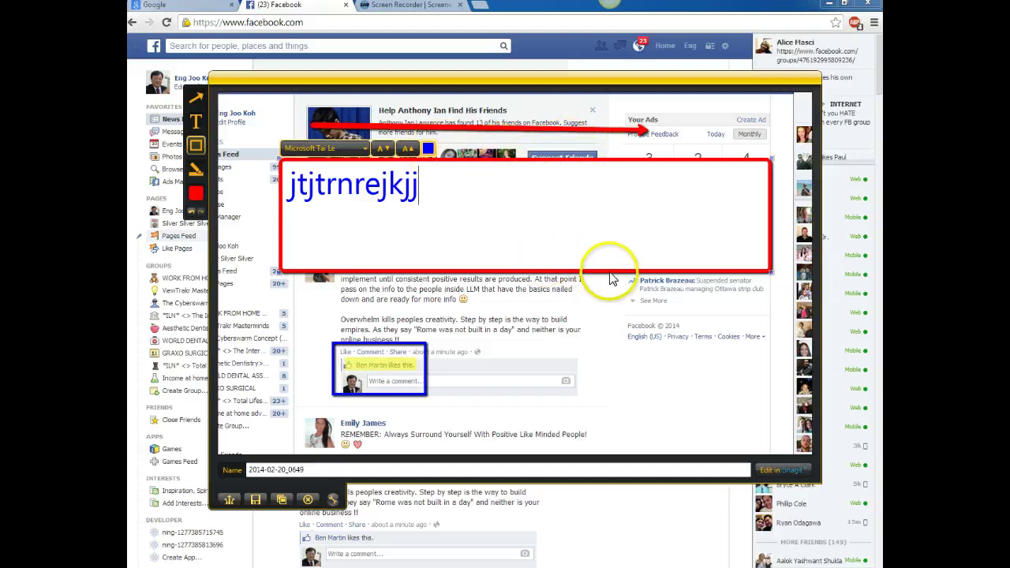
click(824, 293)
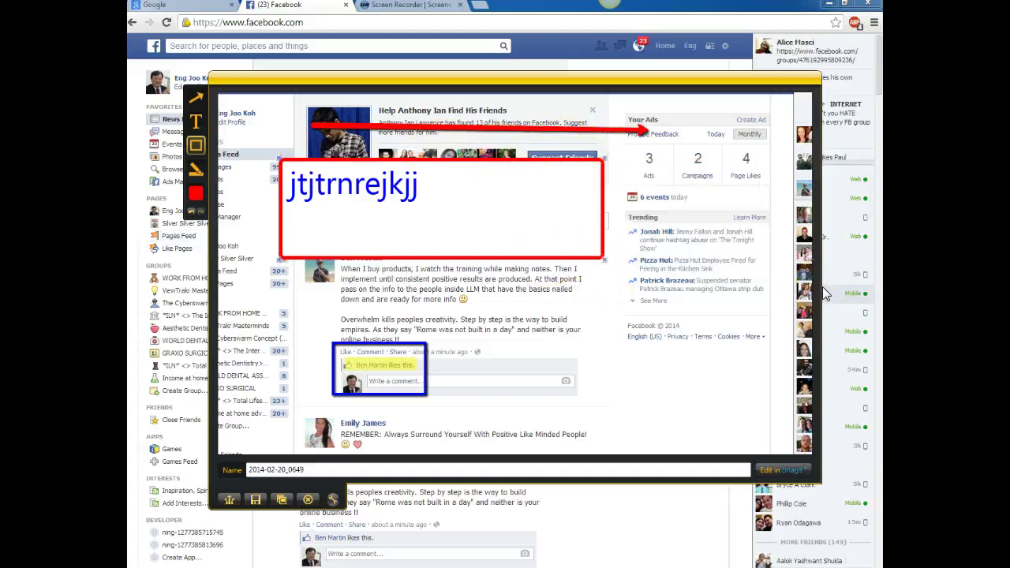